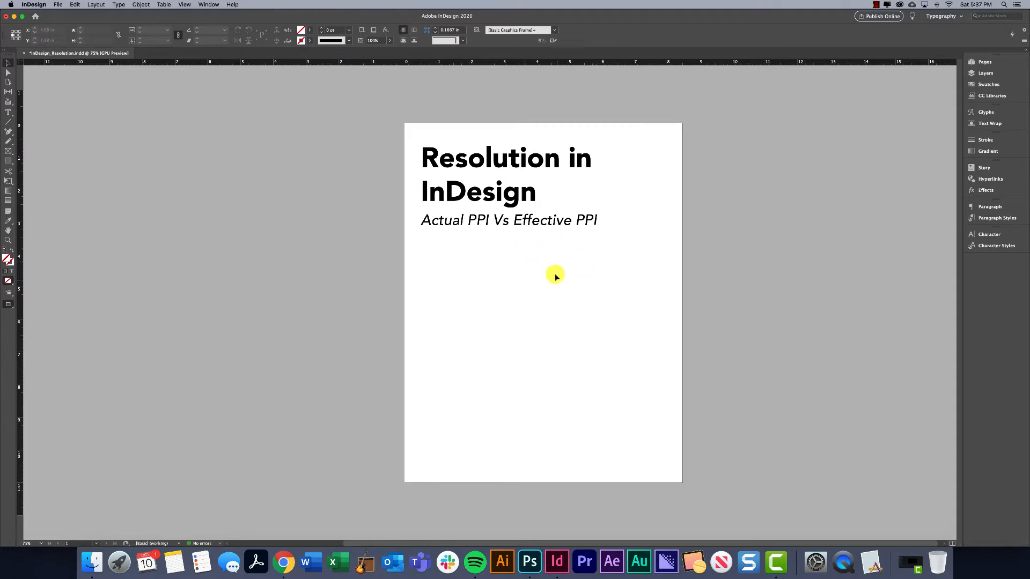
Reset the Typography workspace and keep it as the active workspace.
left_click_drag(523, 299, 446, 327)
left_click(209, 5)
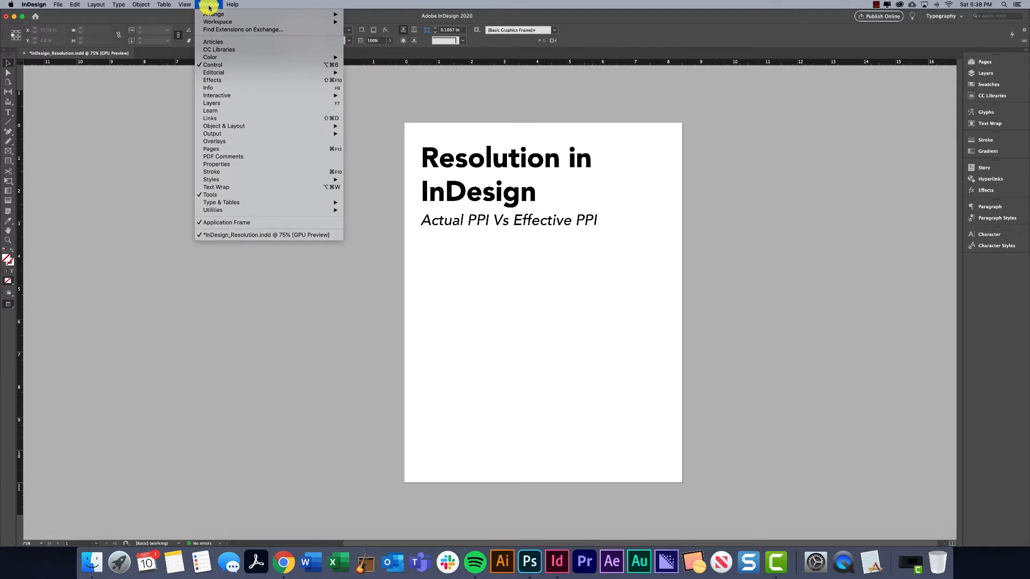
mouse_move(220, 23)
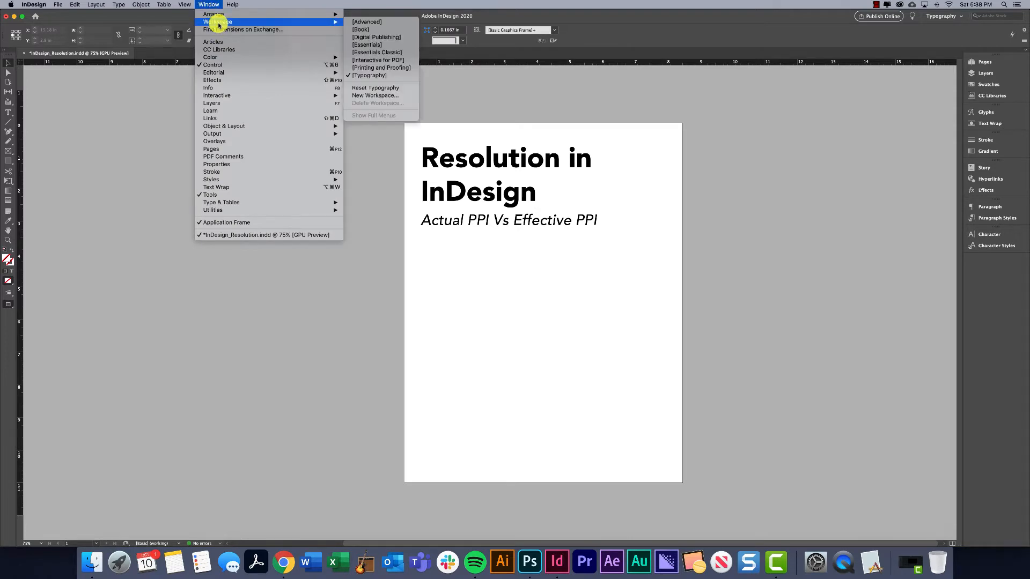
left_click(381, 89)
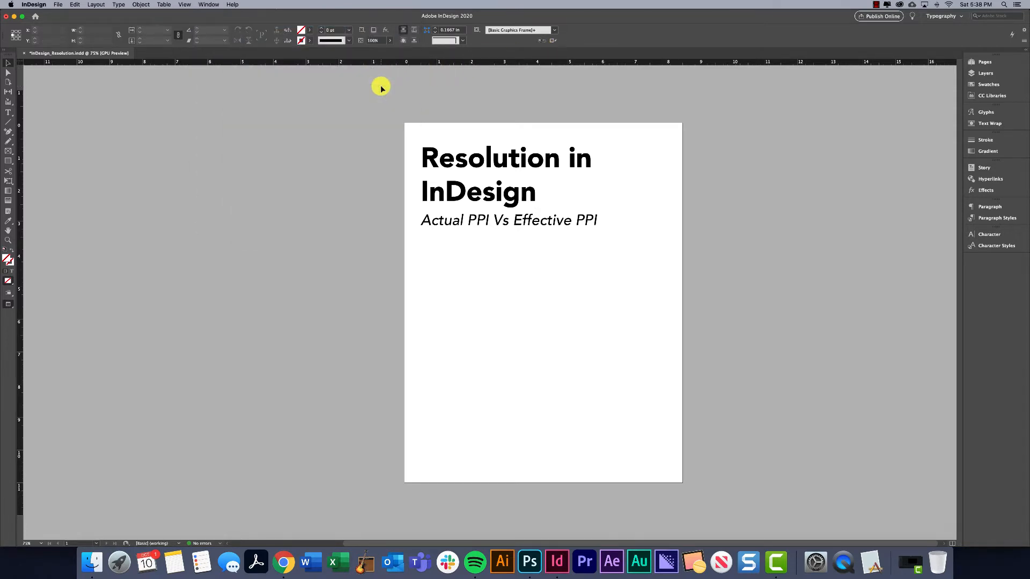
left_click(209, 5)
mouse_move(322, 24)
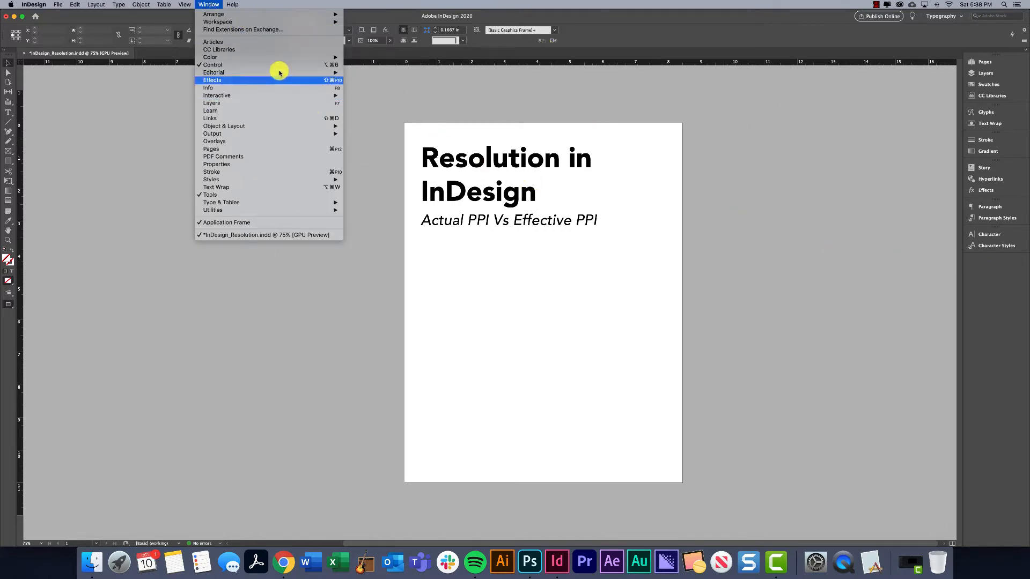
mouse_move(221, 22)
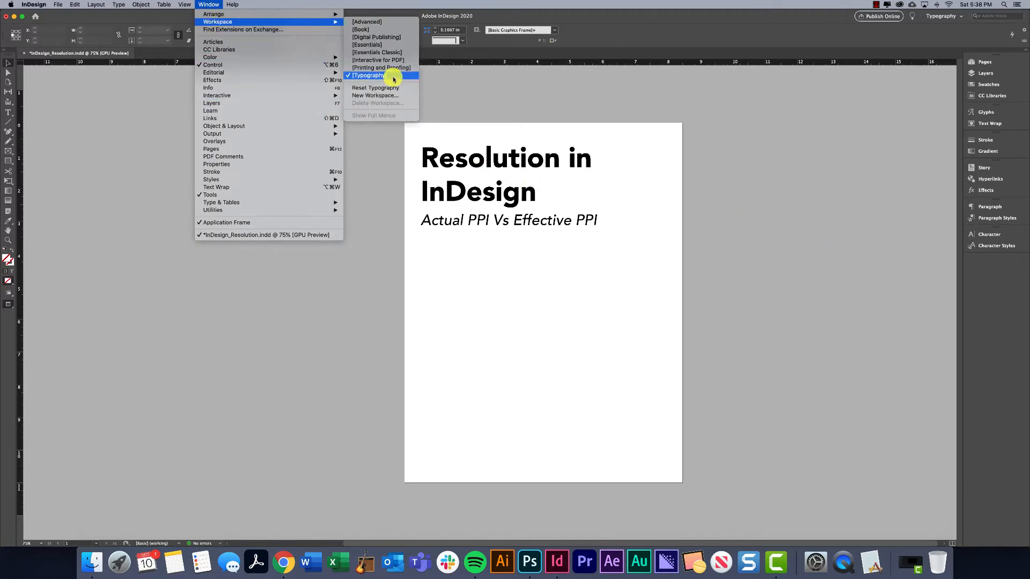
left_click(372, 76)
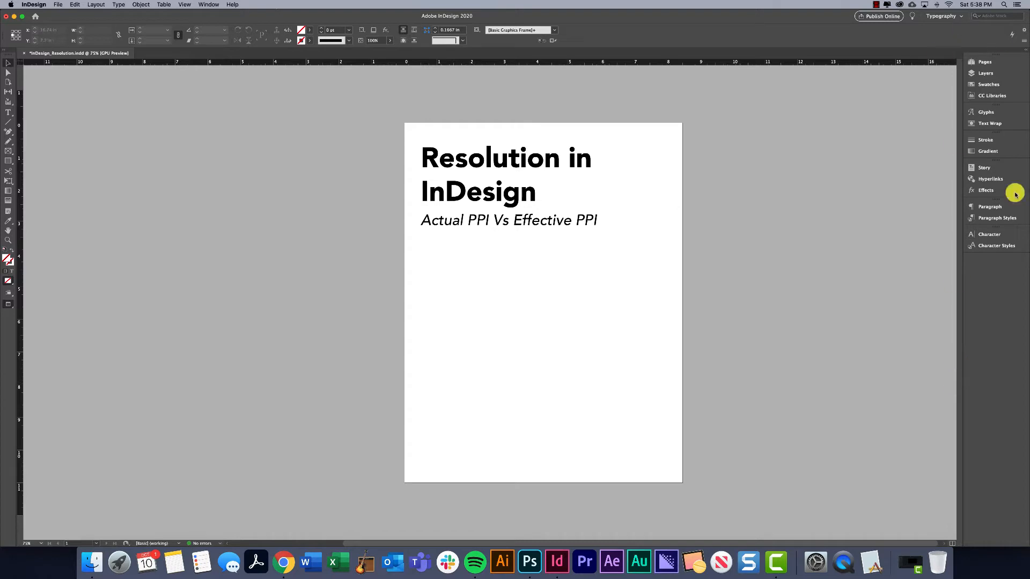
Place the duckling JPEG from the Cute Animals folder at its native size, starting on the pasteboard beside the page.
left_click(57, 4)
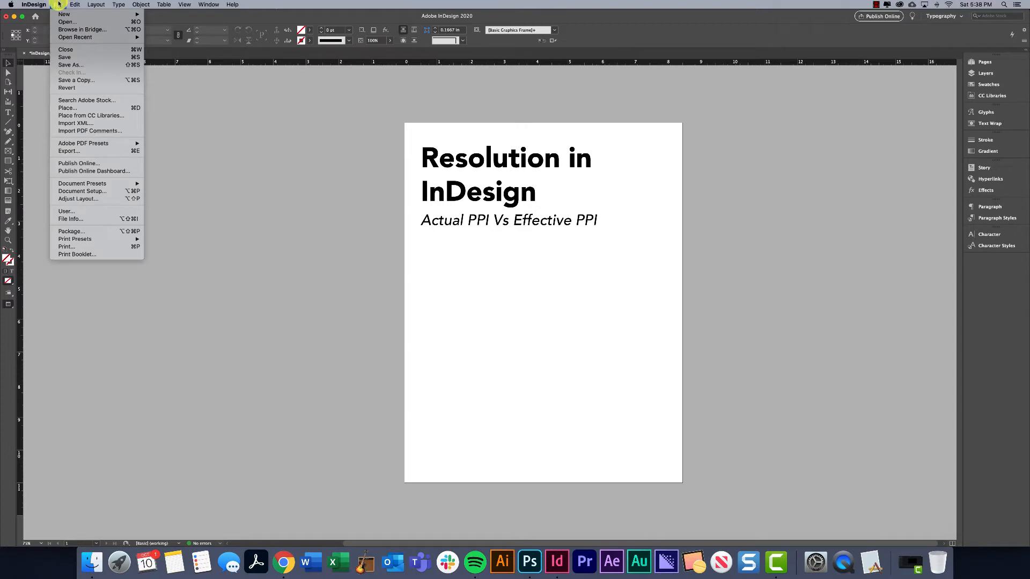
left_click(70, 108)
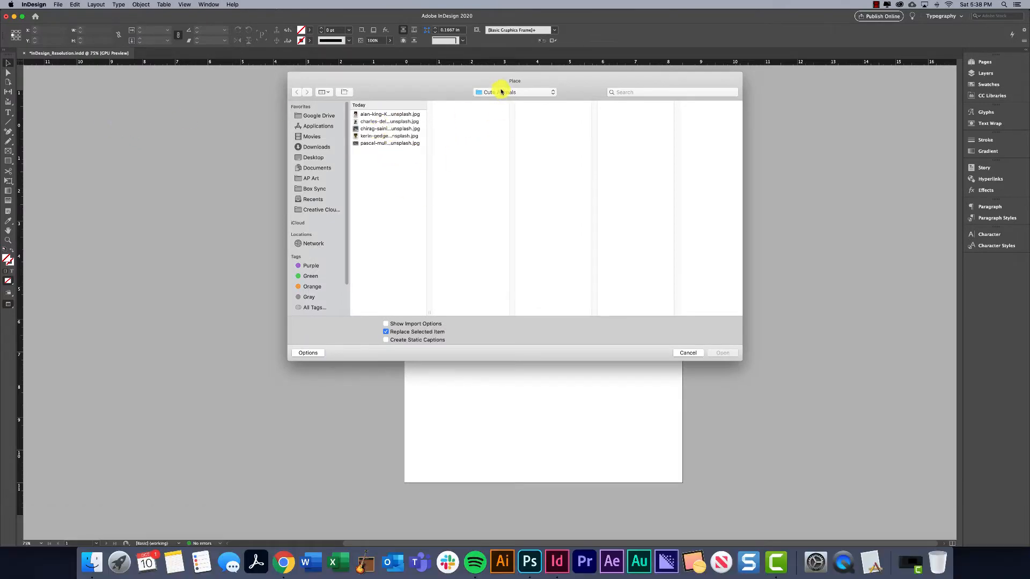
left_click(367, 136)
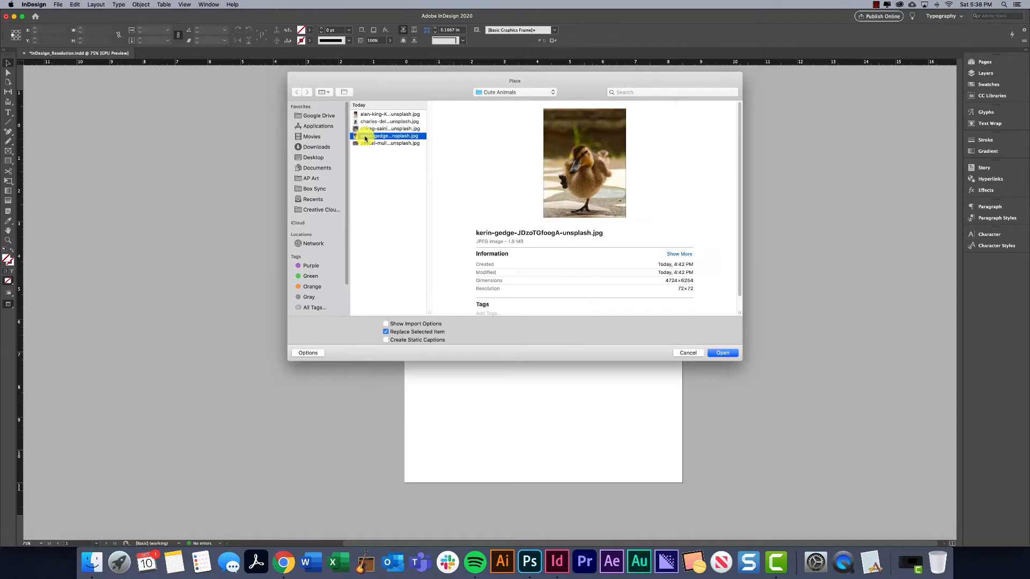
left_click(724, 354)
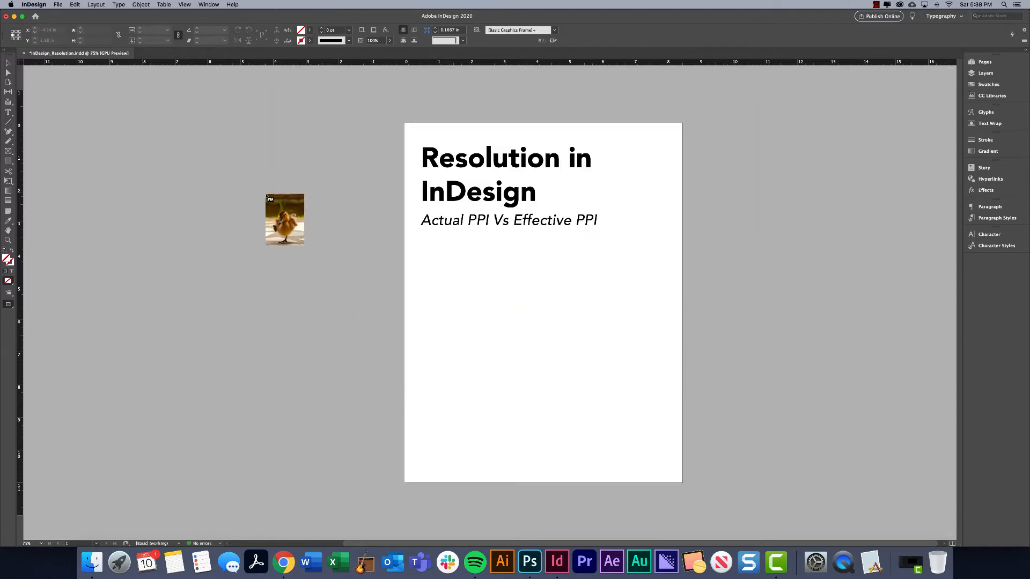
left_click_drag(304, 272, 305, 272)
Scale the oversized duckling image down proportionally to about 3.61 × 4.78 in.
key("super+minus")
key("super+minus")
key("super+minus")
key("super+minus")
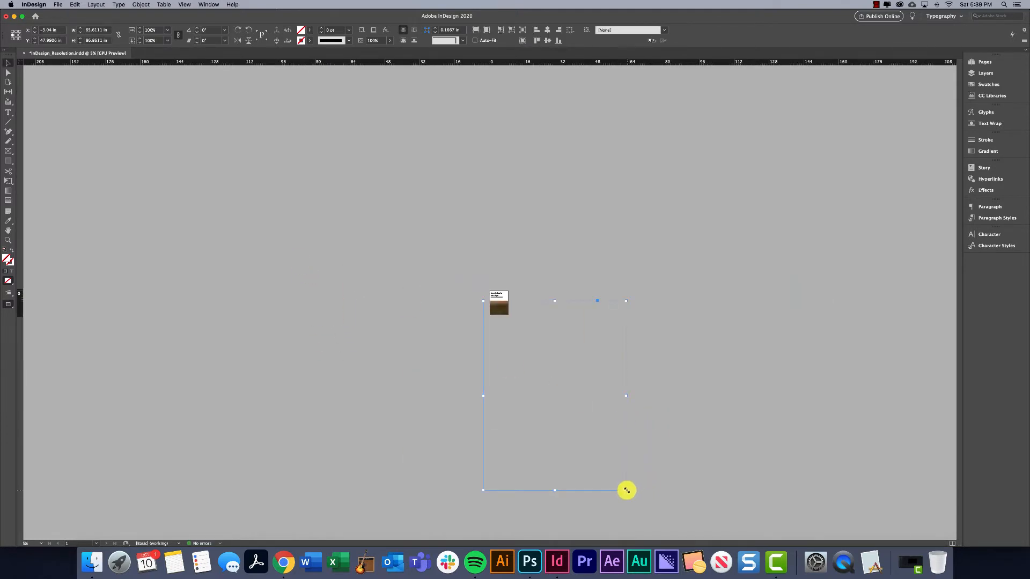
left_click_drag(626, 490, 485, 311)
Move the duckling image onto the page at the lower-left corner of the margins, and show the guides in normal view.
key("super+equal")
key("super+equal")
key("super+equal")
key("super+equal")
key("super+equal")
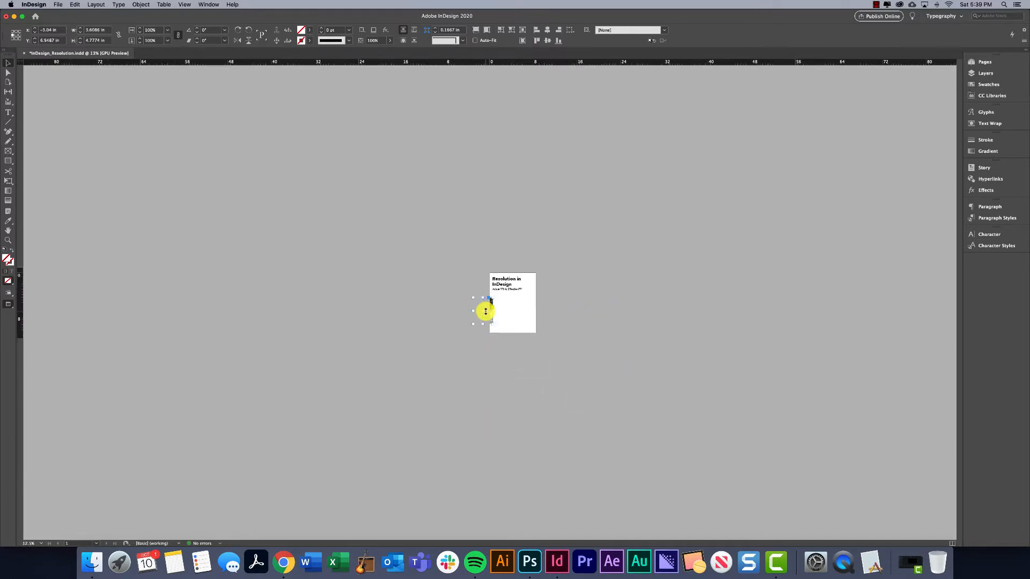
left_click_drag(552, 316, 702, 334)
key("w")
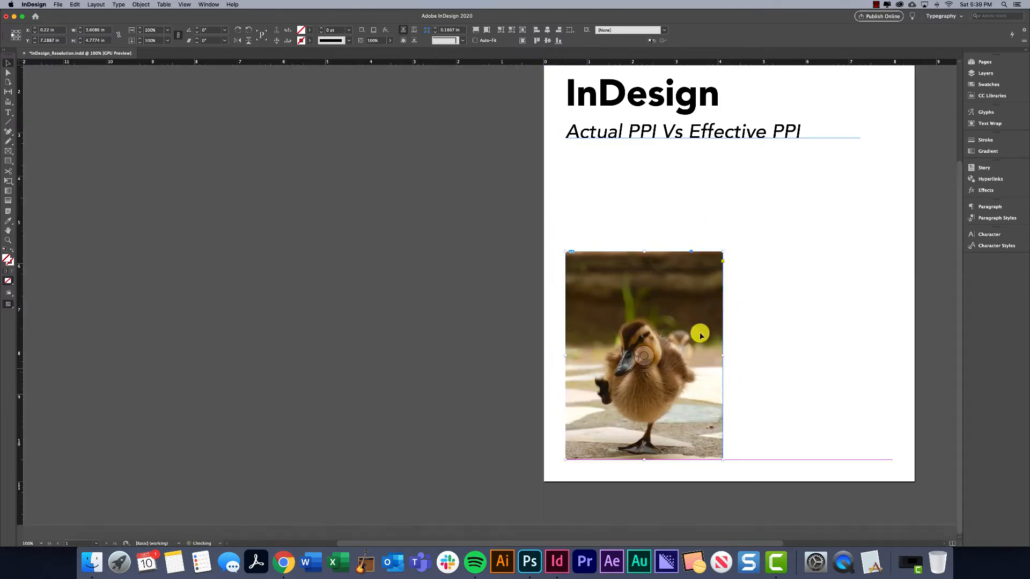
Enlarge the duckling image proportionally to about 5.09 × 6.74 in, deselect it and return to preview mode with the whole page in view.
left_click_drag(722, 250, 788, 172)
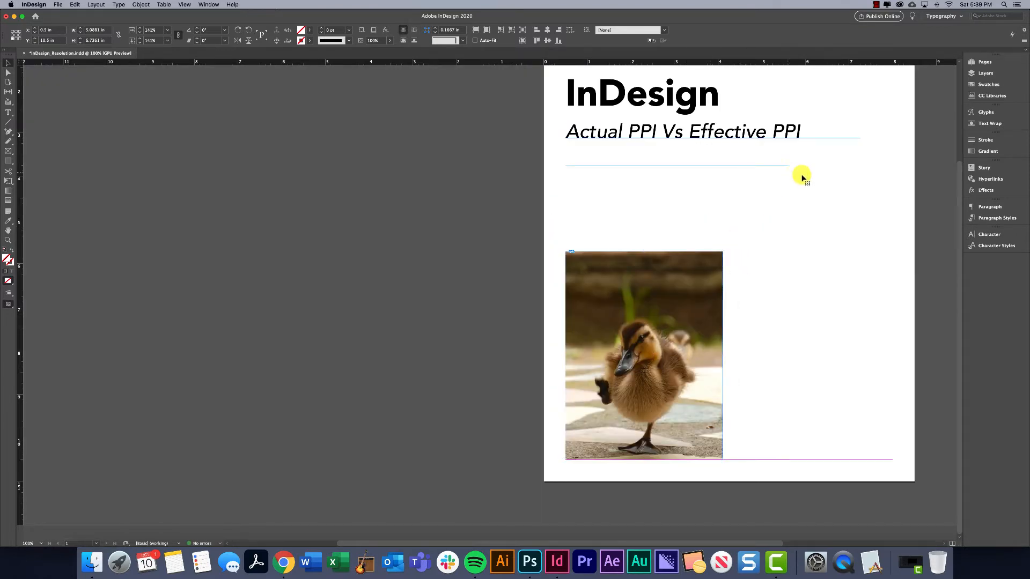
left_click(842, 209)
key("super+minus")
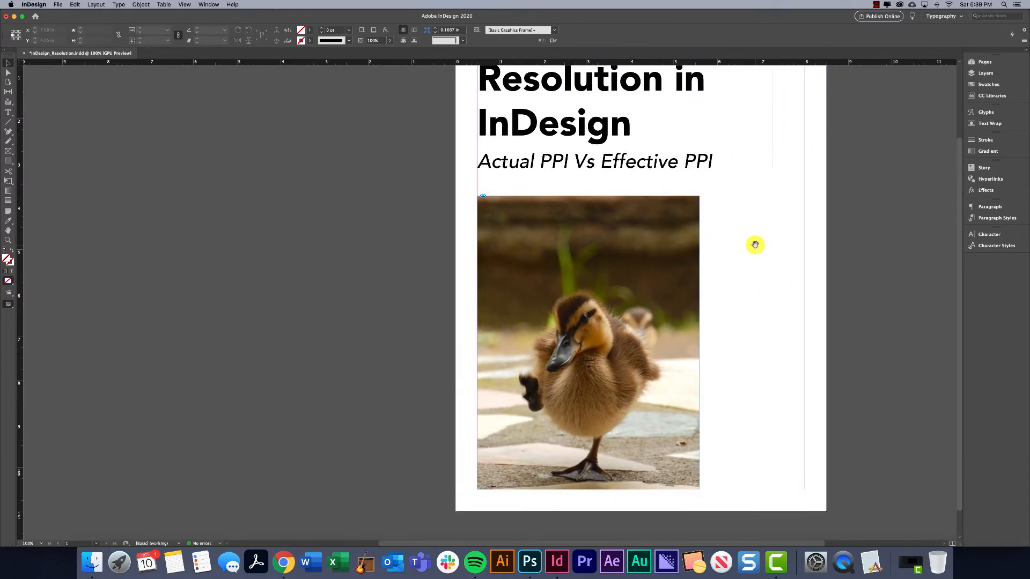
key("w")
scroll(751, 268, "right", 3)
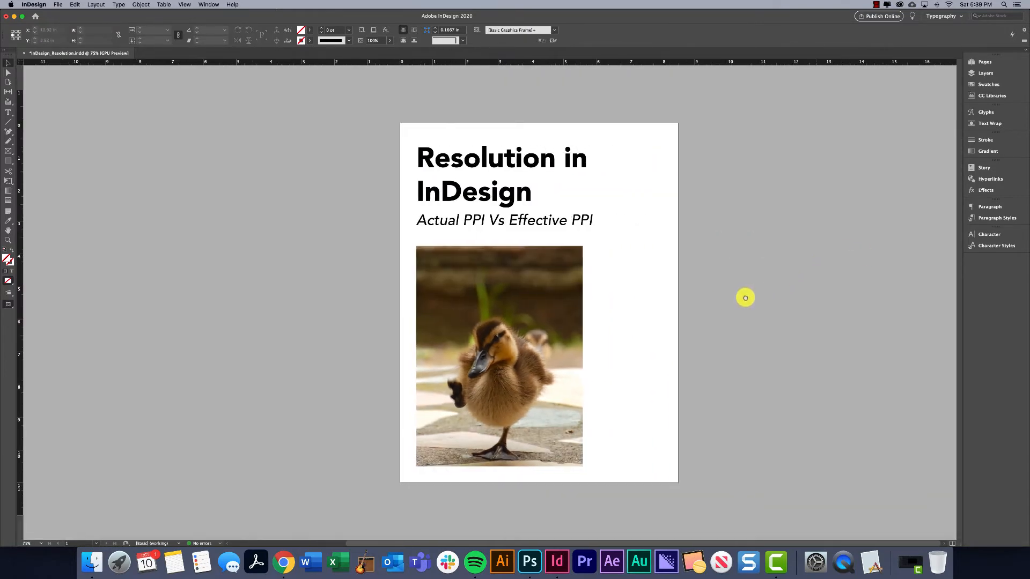
Display the duckling image's link information beside the page, dismissing the server alert, and extend it so every entry shows.
left_click(487, 307)
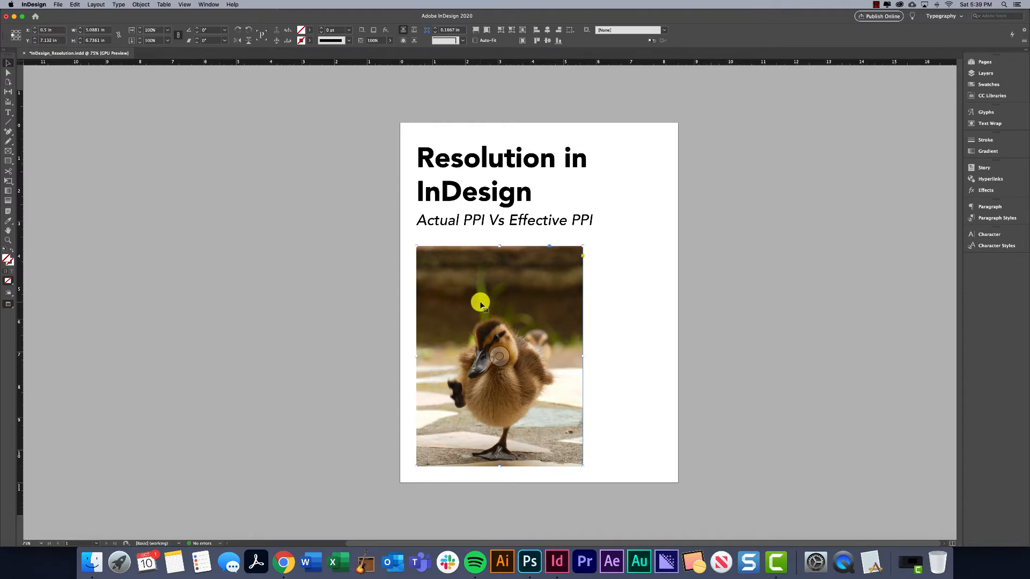
left_click(209, 7)
left_click(581, 184)
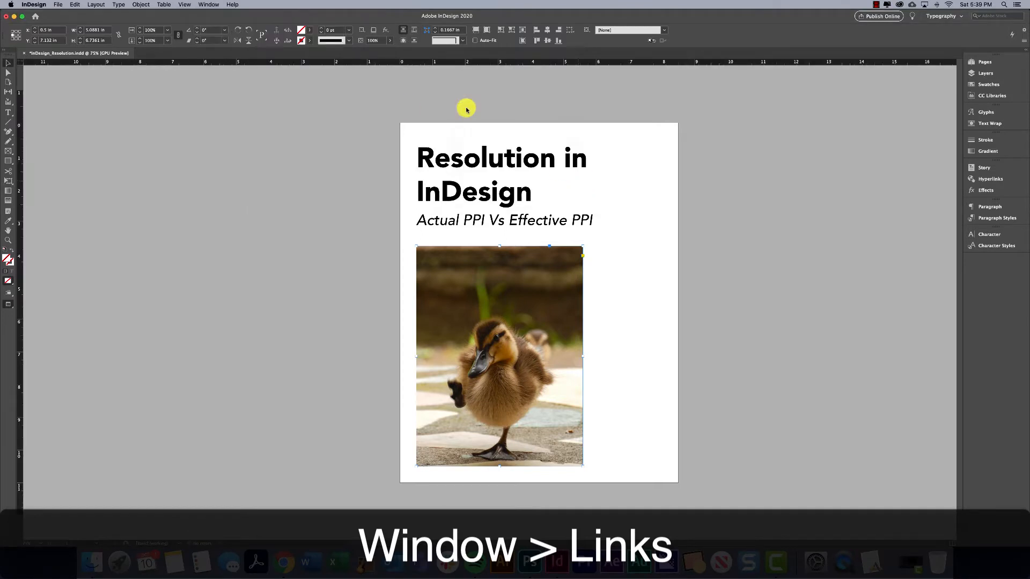
left_click(223, 4)
left_click(213, 122)
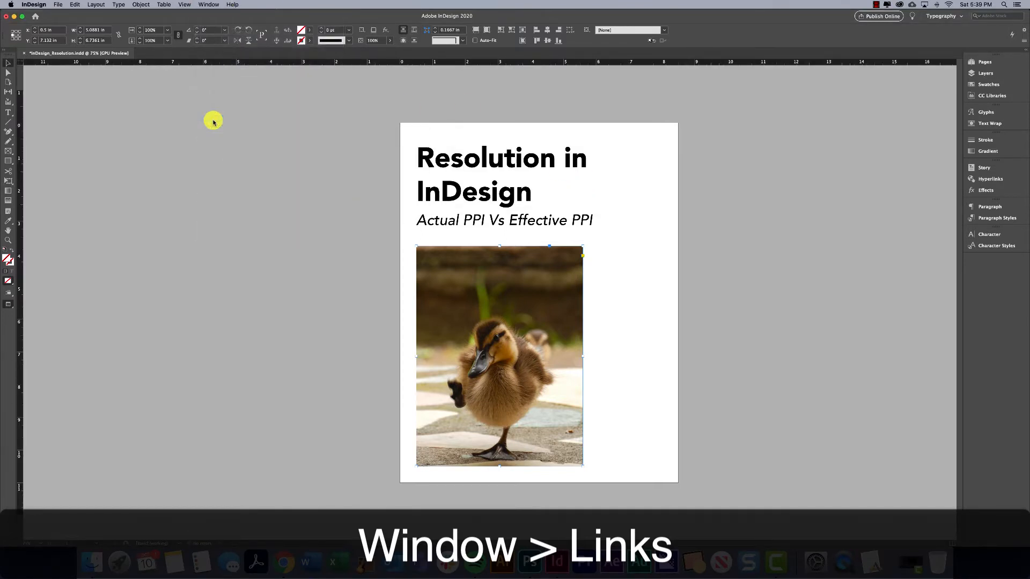
left_click_drag(264, 114, 801, 90)
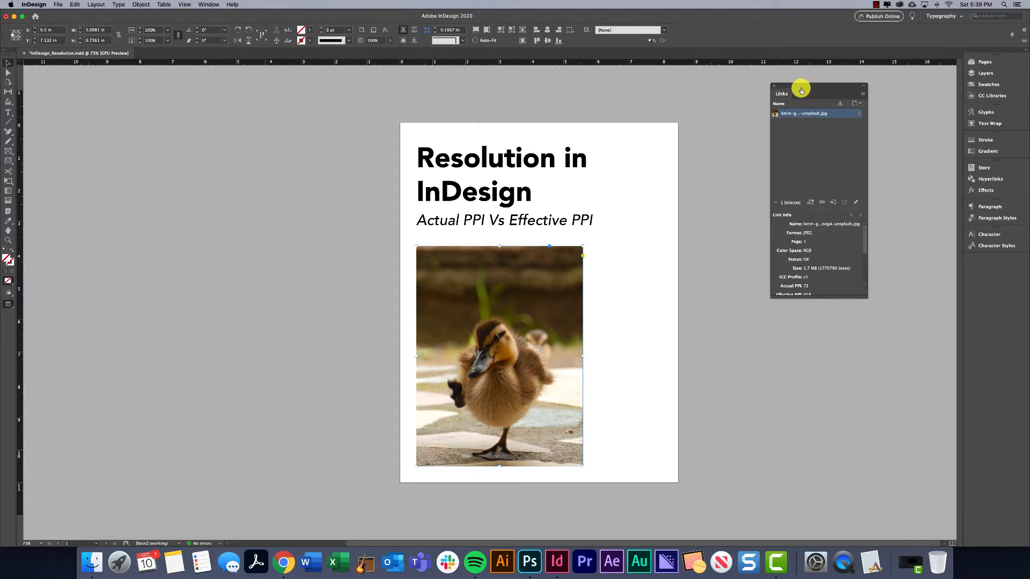
left_click_drag(819, 296, 816, 428)
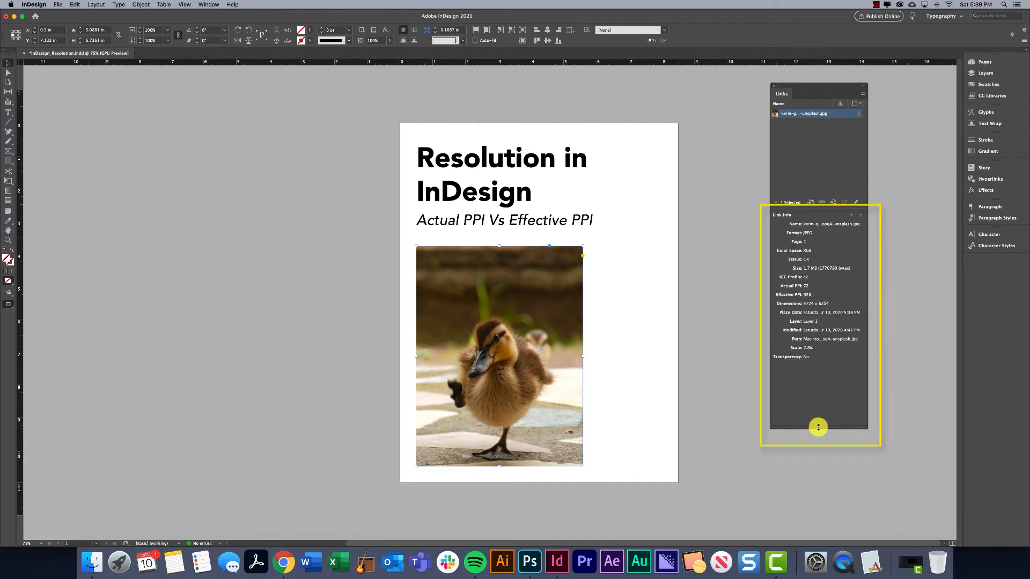
Switch to Finder to look at the image files in the Cute Animals folder, and return to the InDesign document.
left_click(782, 269)
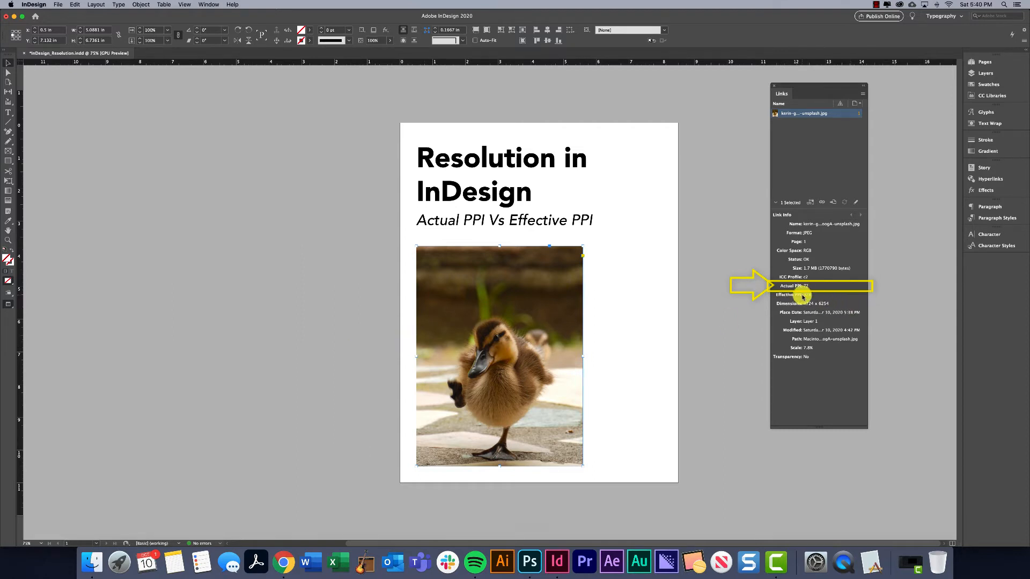
left_click(93, 565)
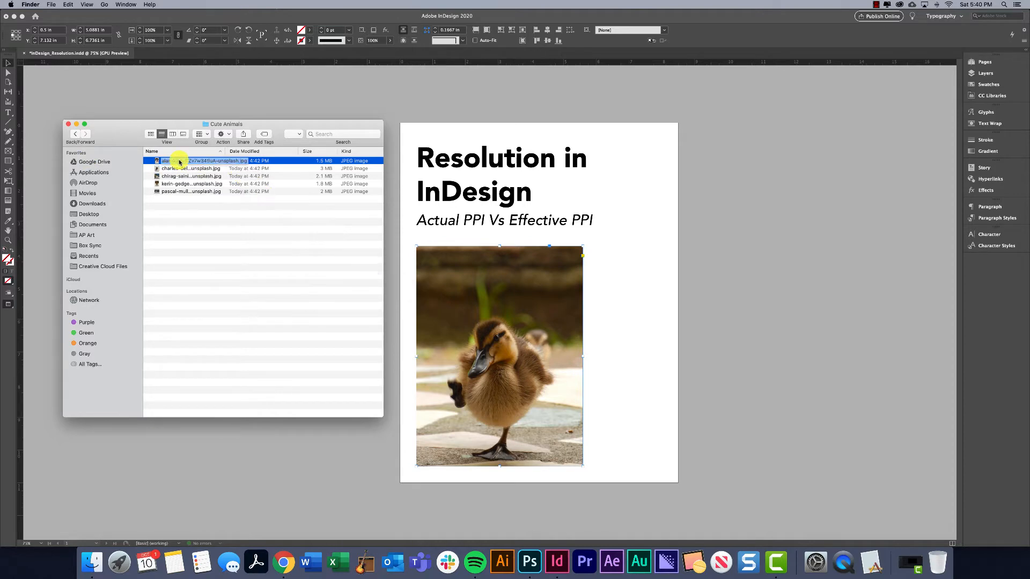
left_click(687, 345)
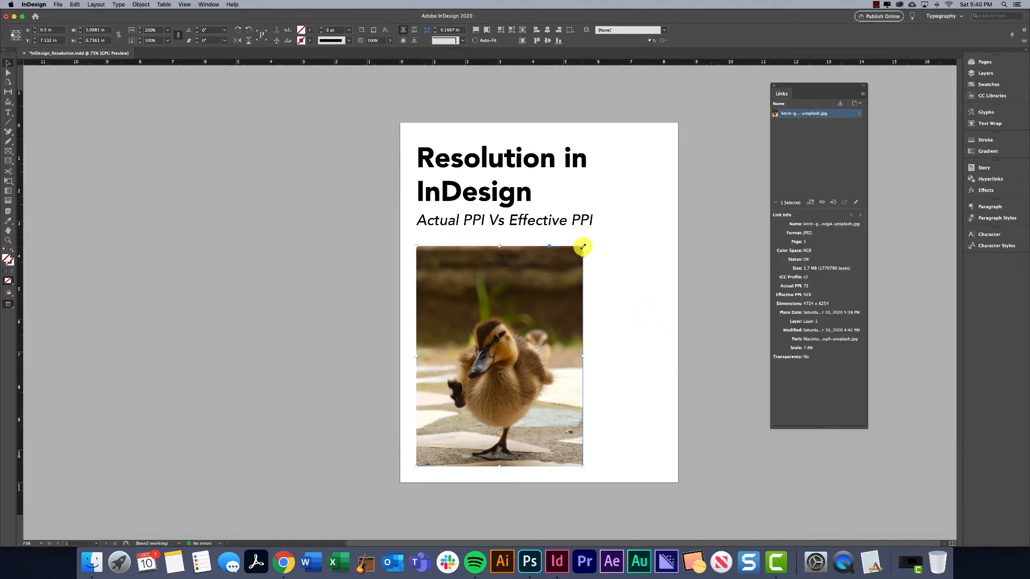
Enlarge the duckling image to about 6.45 × 8.53 in, and distort it to about 7.32 × 3.86 in.
left_click_drag(583, 247, 624, 350)
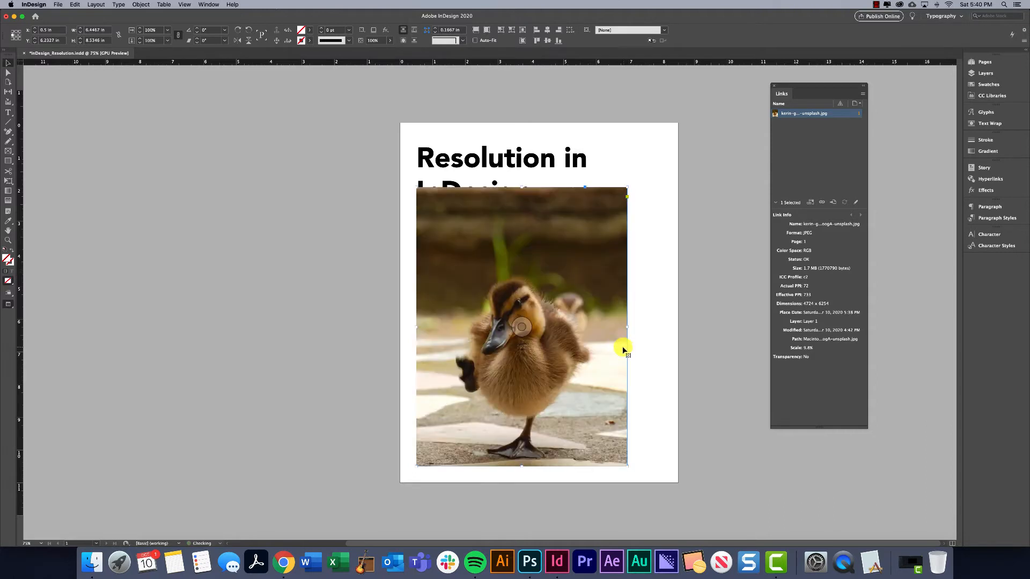
left_click_drag(625, 189, 655, 341)
Compare the source files in Finder's Cute Animals folder with the distorted image's Actual PPI in InDesign.
left_click(98, 558)
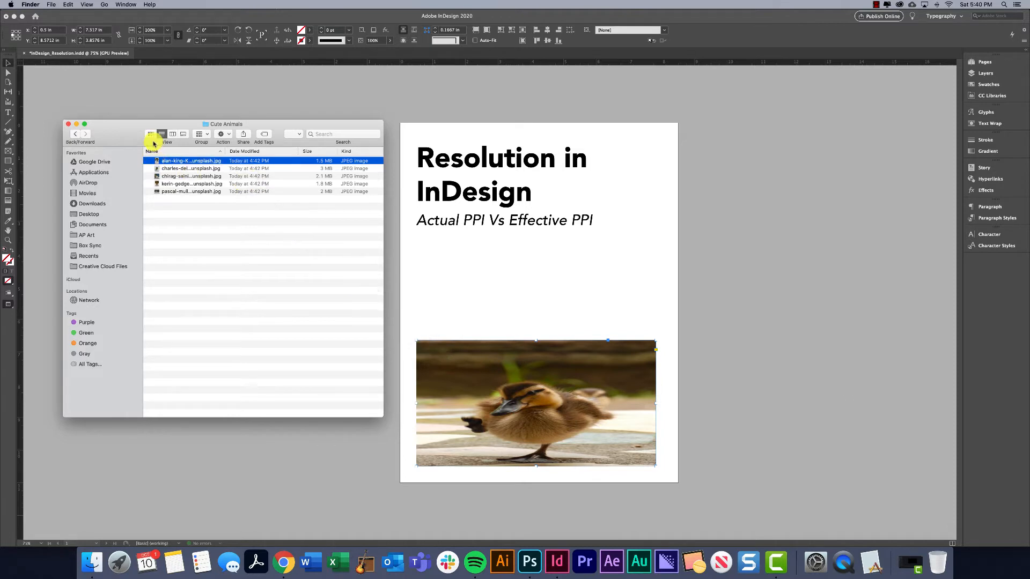
left_click(668, 322)
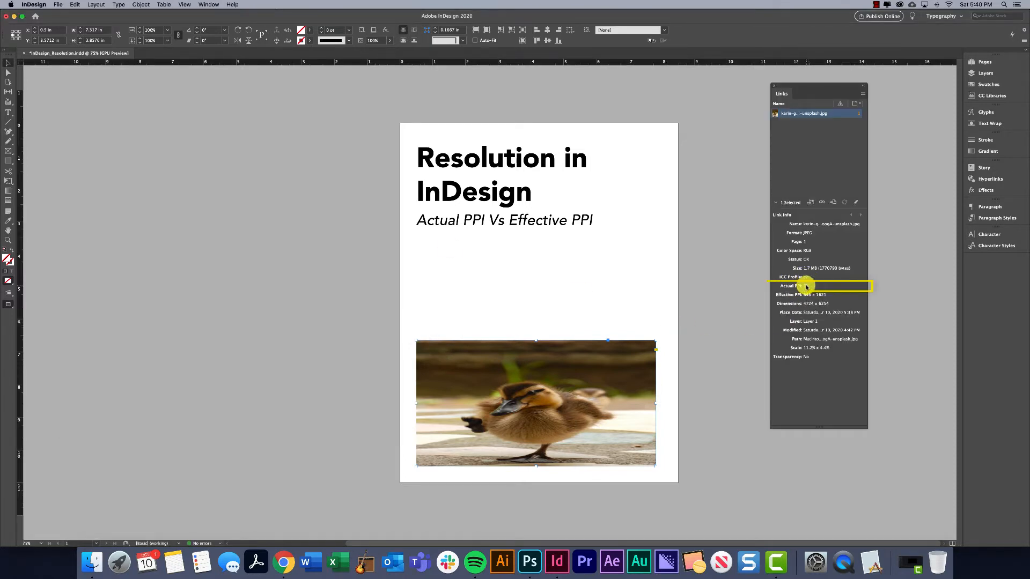
left_click(92, 562)
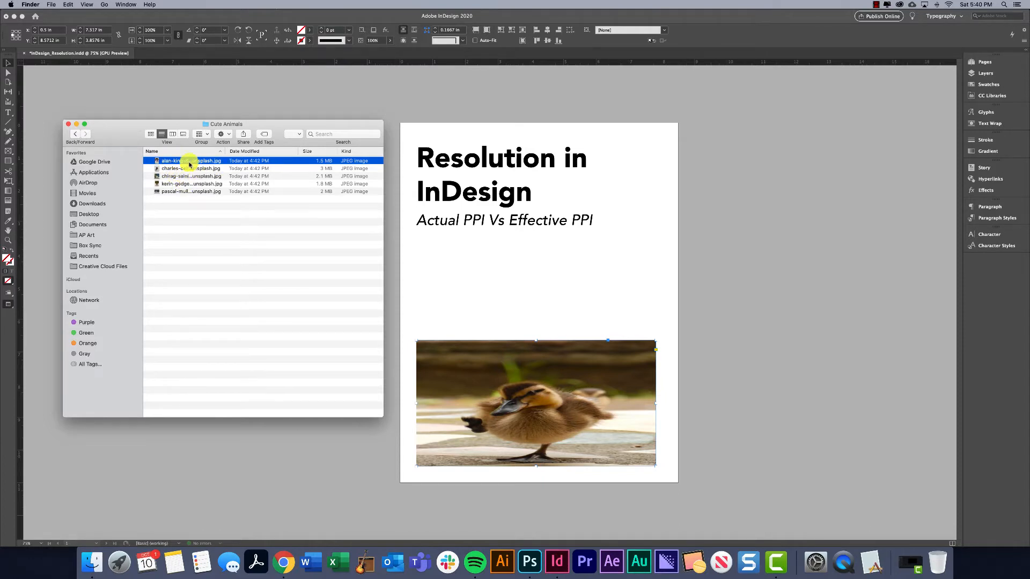
left_click(572, 358)
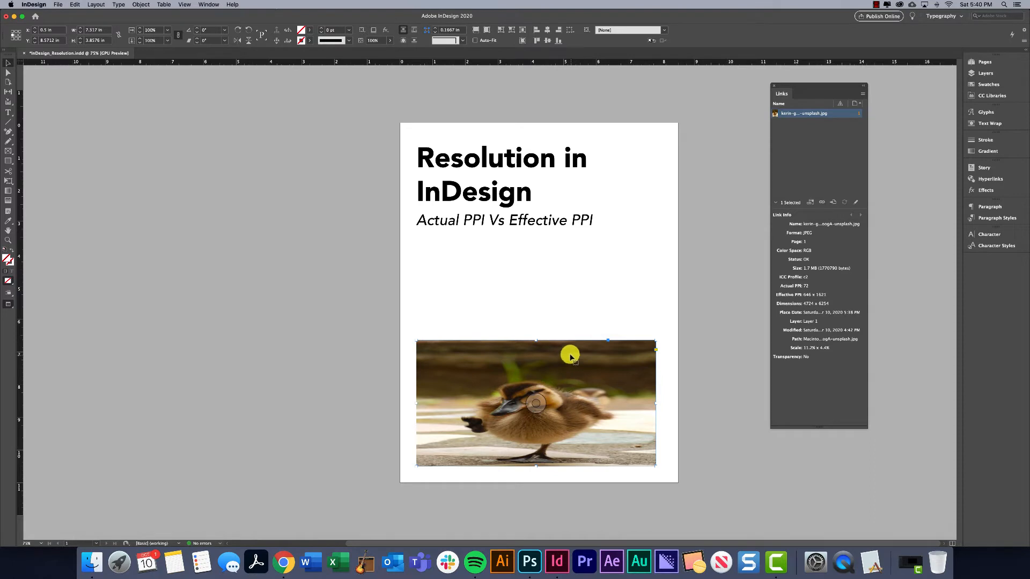
left_click(548, 303)
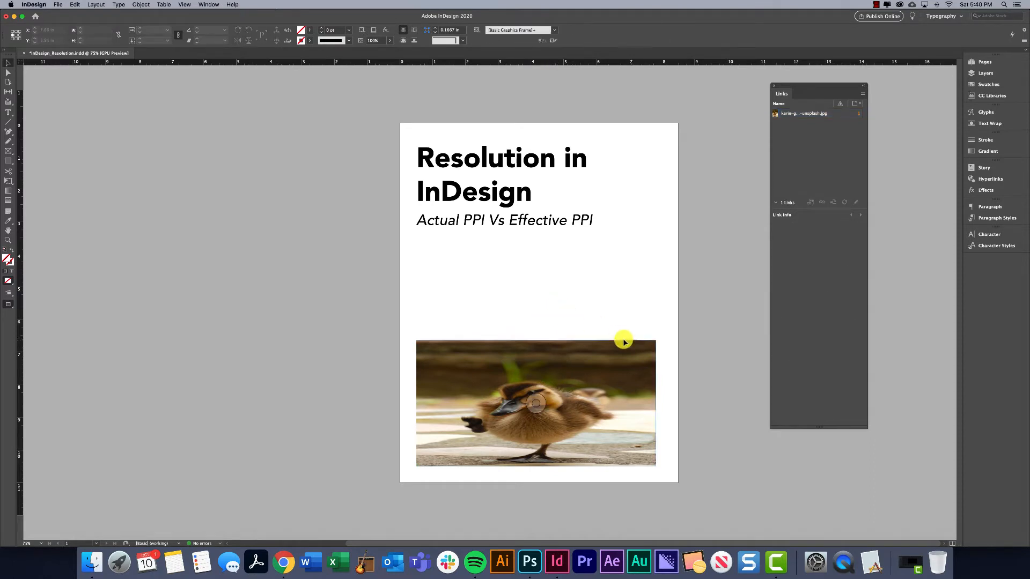
Undo the enlargement and distortion of the duckling image.
key("super+z")
key("super+z")
key("super+z")
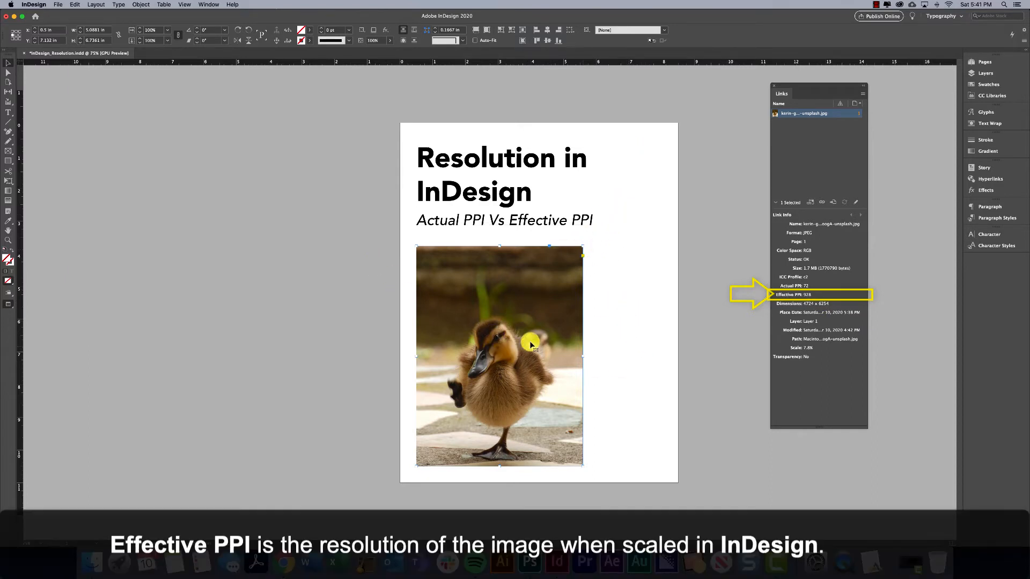
Scale the duckling image smaller and larger to compare its Effective PPI, ending at about 4.16 × 5.51 in.
left_click_drag(582, 246, 530, 320)
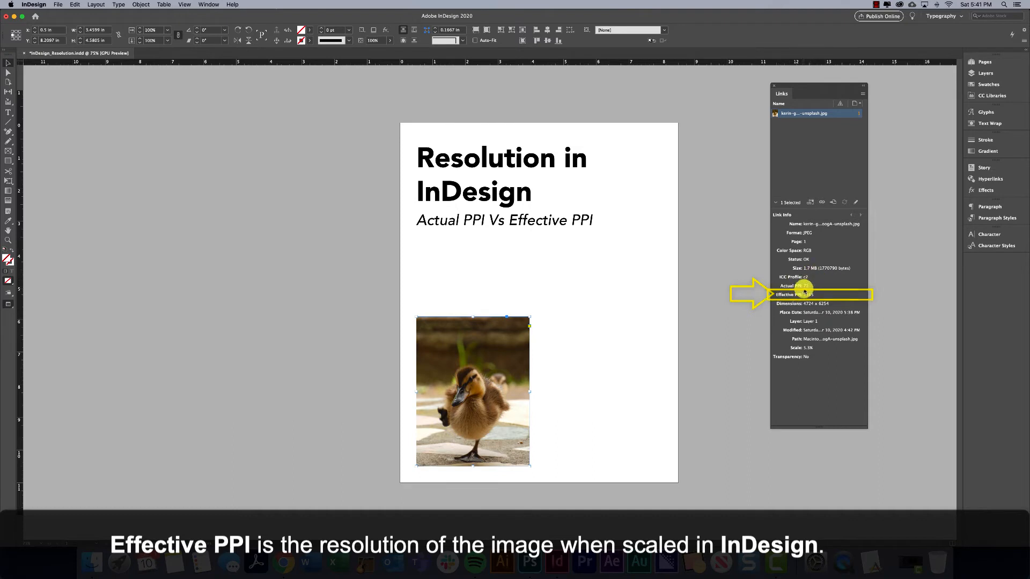
left_click_drag(530, 317, 582, 249)
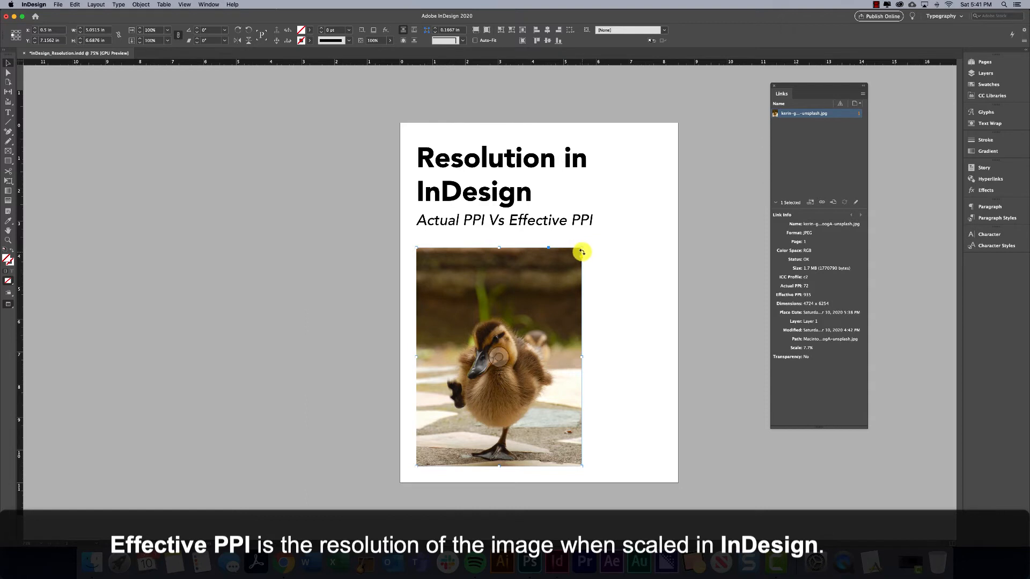
left_click_drag(582, 249, 736, 68)
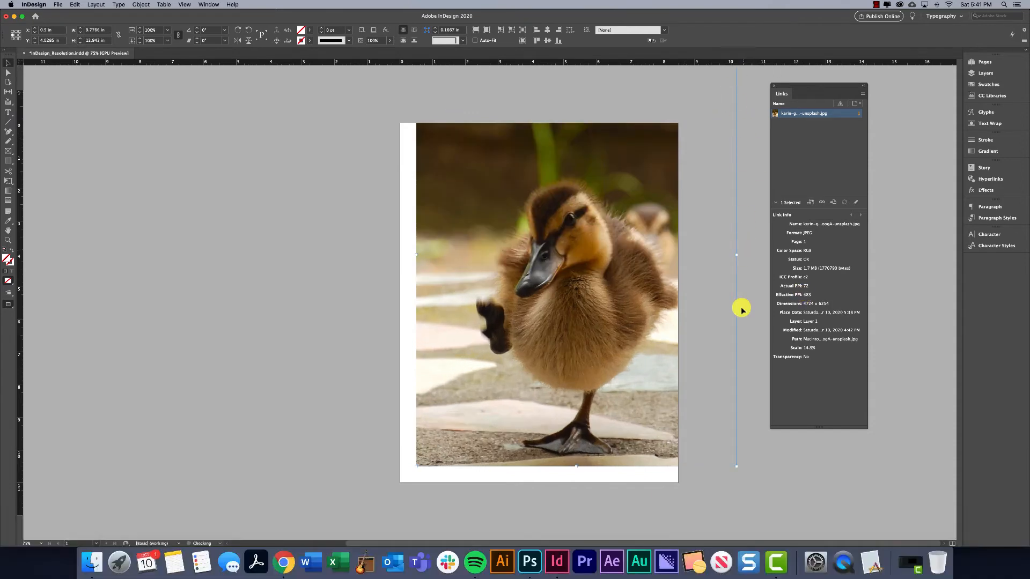
key("super+z")
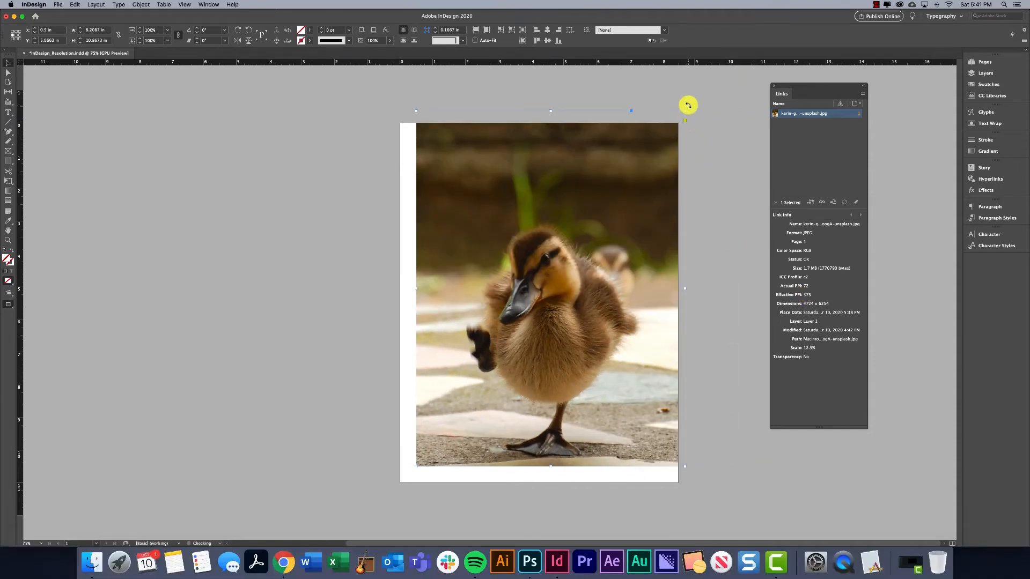
left_click_drag(678, 124, 552, 288)
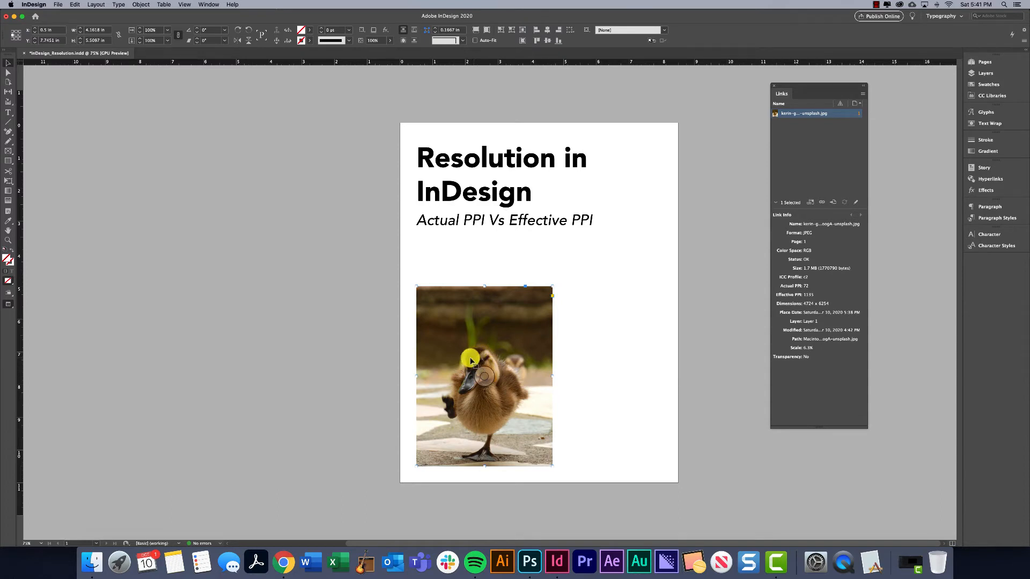
Enlarge the duckling image proportionally to about 5.02 × 6.64 in and deselect it.
left_click_drag(553, 287, 580, 253)
left_click(359, 311)
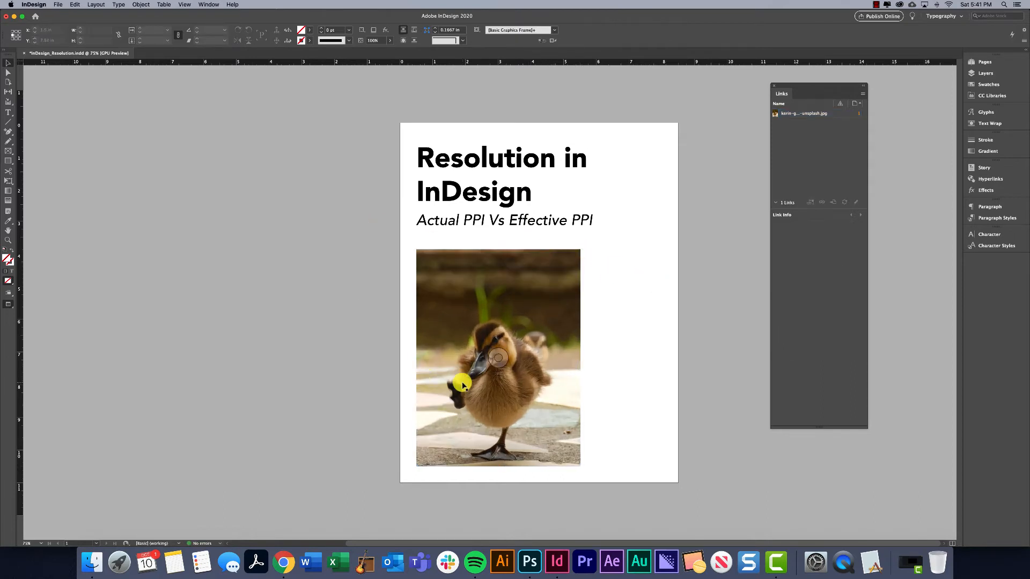
Open the duckling JPEG from Finder's Cute Animals folder in Adobe Photoshop 2020.
left_click(531, 561)
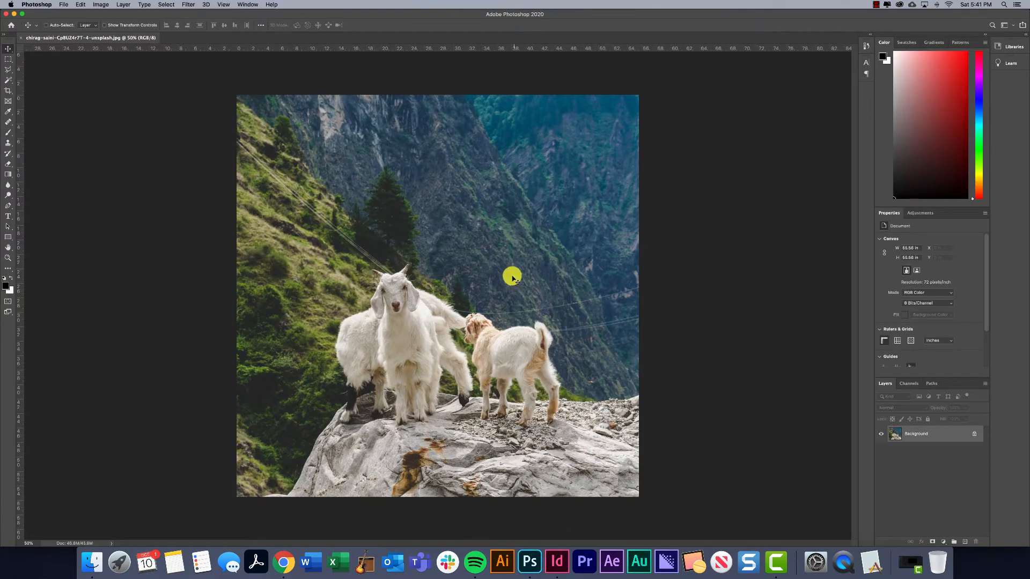
left_click(86, 573)
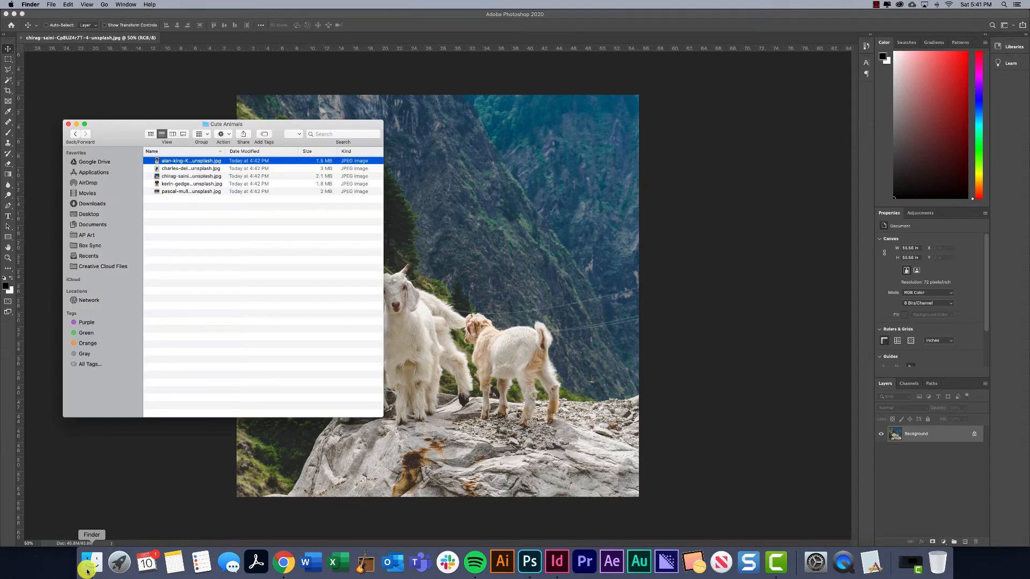
right_click(180, 163)
left_click(166, 214)
left_click(174, 186)
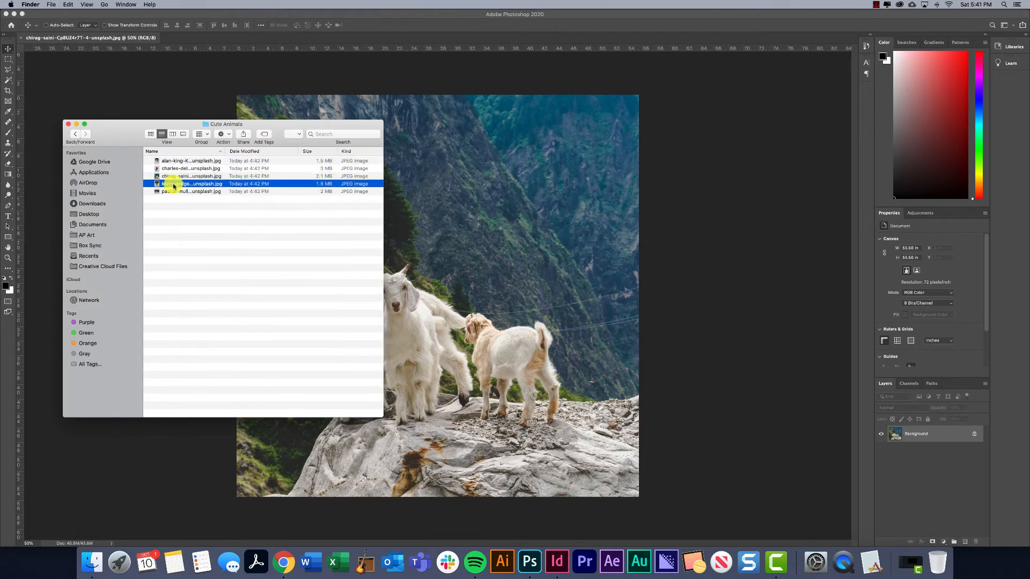
right_click(174, 186)
mouse_move(210, 196)
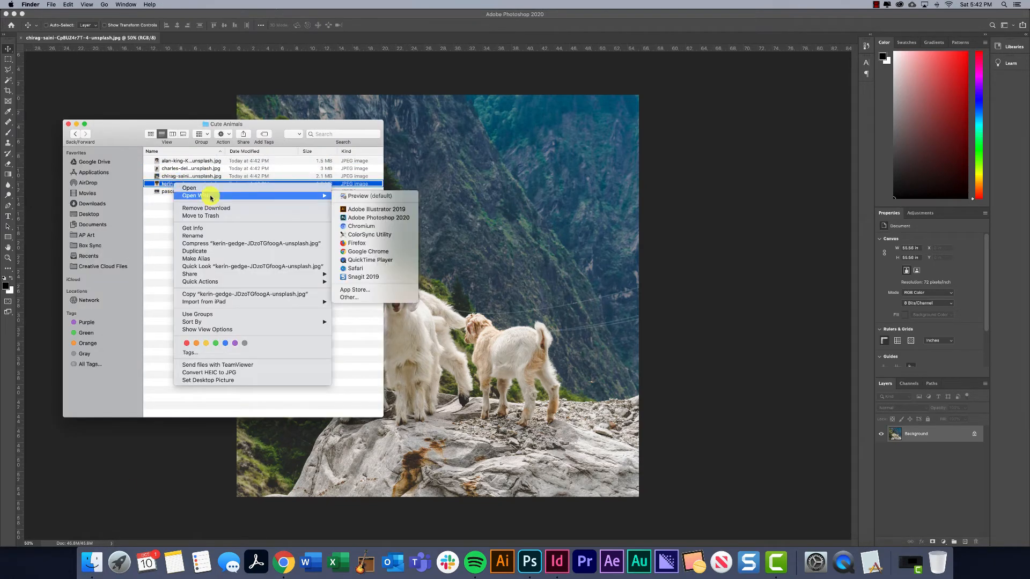
left_click(387, 219)
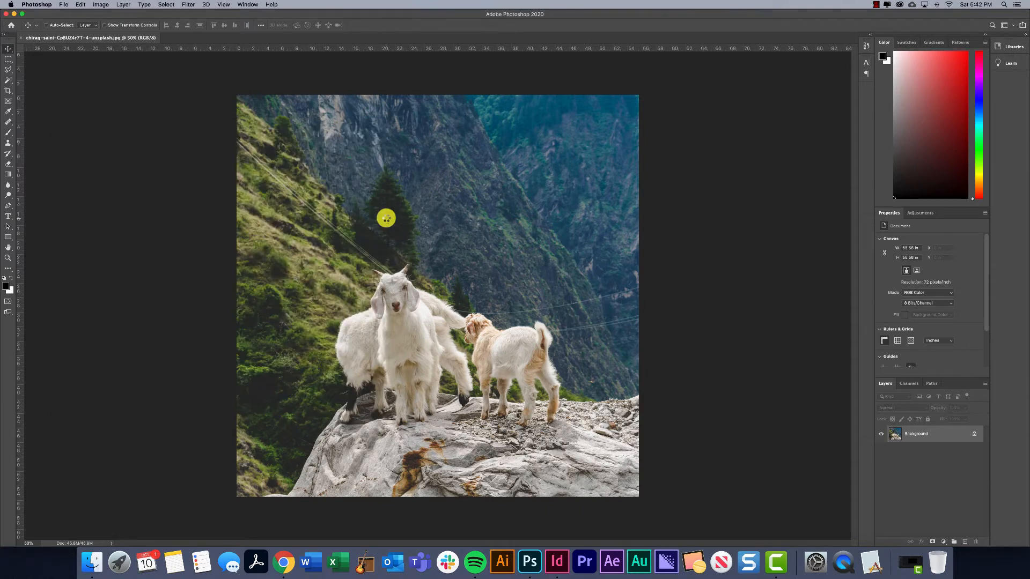
Switch to InDesign, select the duckling image and view the options available for its link.
left_click(558, 563)
left_click(514, 397)
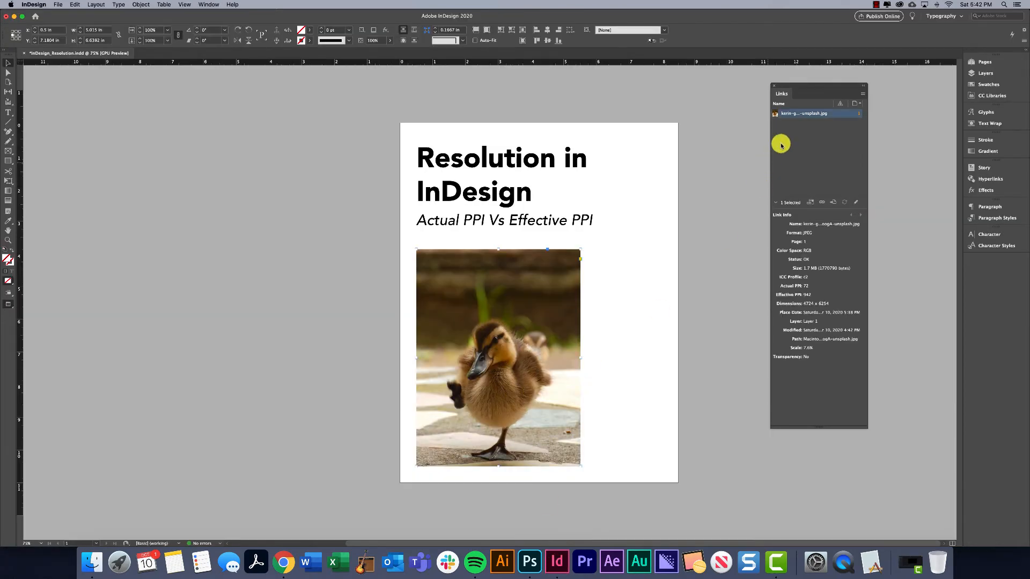
right_click(811, 115)
mouse_move(838, 183)
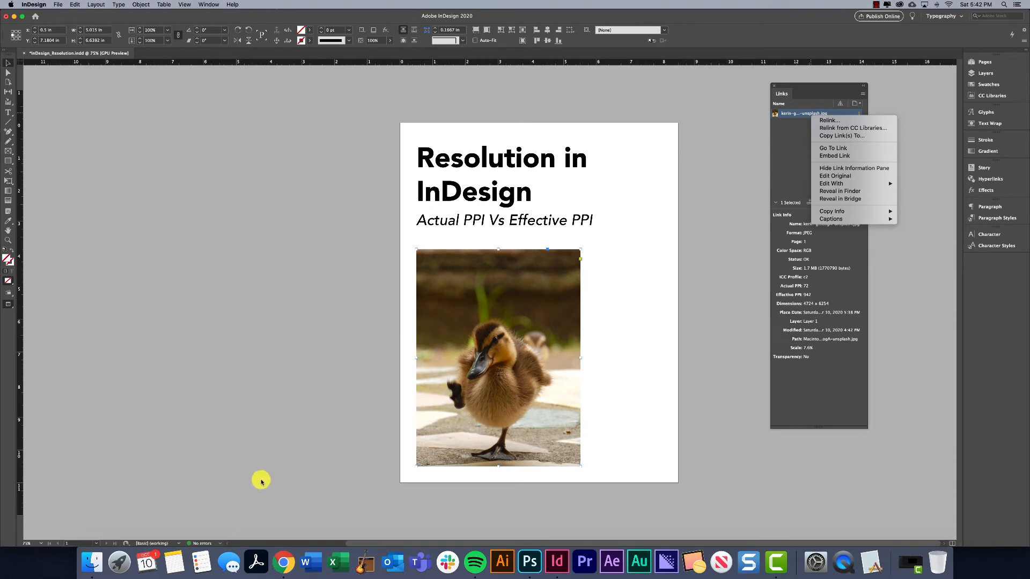
left_click(265, 459)
Switch to Photoshop and examine the individual pixels on the duckling's cheek at up to 6400% magnification.
left_click(529, 561)
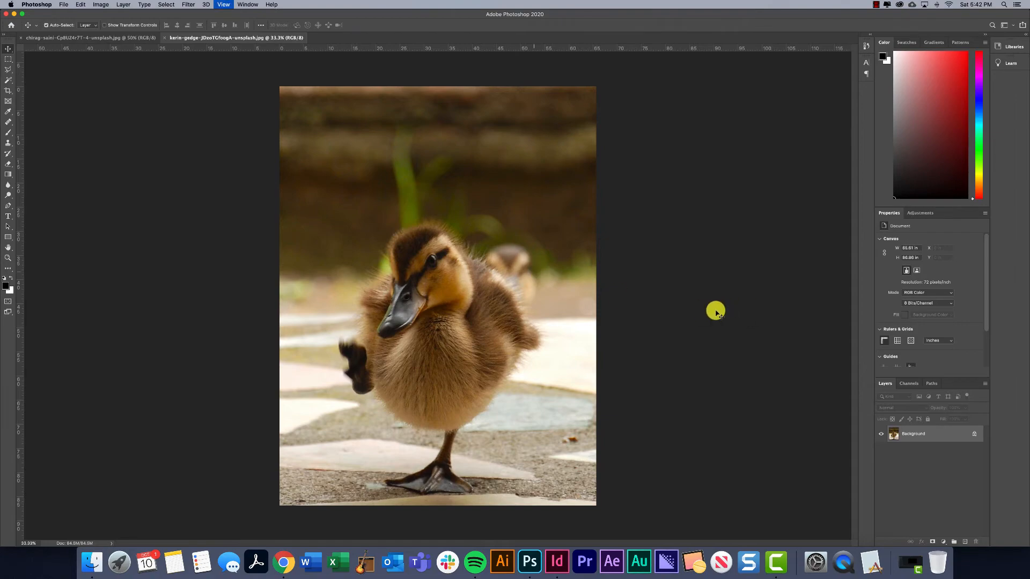
key("super+equal")
key("super+equal")
key("super+equal")
key("super+equal")
key("super+equal")
key("super+equal")
key("super+equal")
key("super+equal")
key("super+equal")
key("super+equal")
key("super+equal")
key("super+equal")
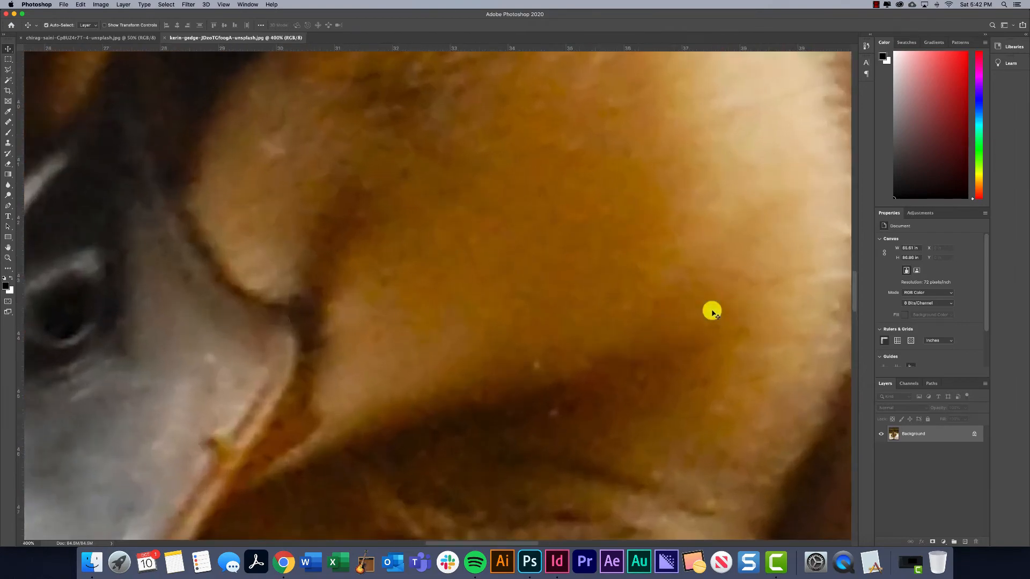
key("super+equal")
key("super+equal")
key("super+equal")
key("super+equal")
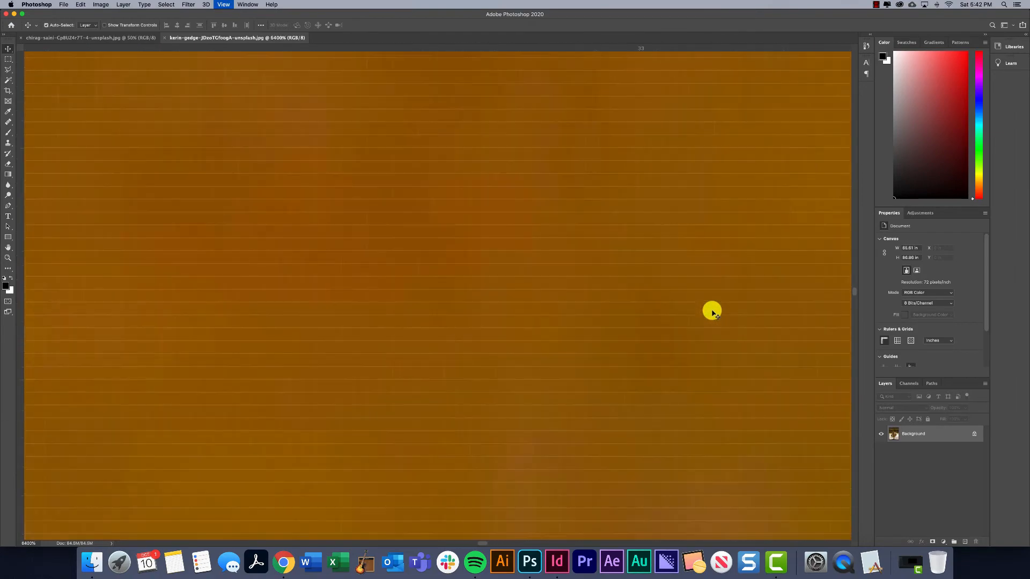
key("super+minus")
key("super+minus")
key("super+minus")
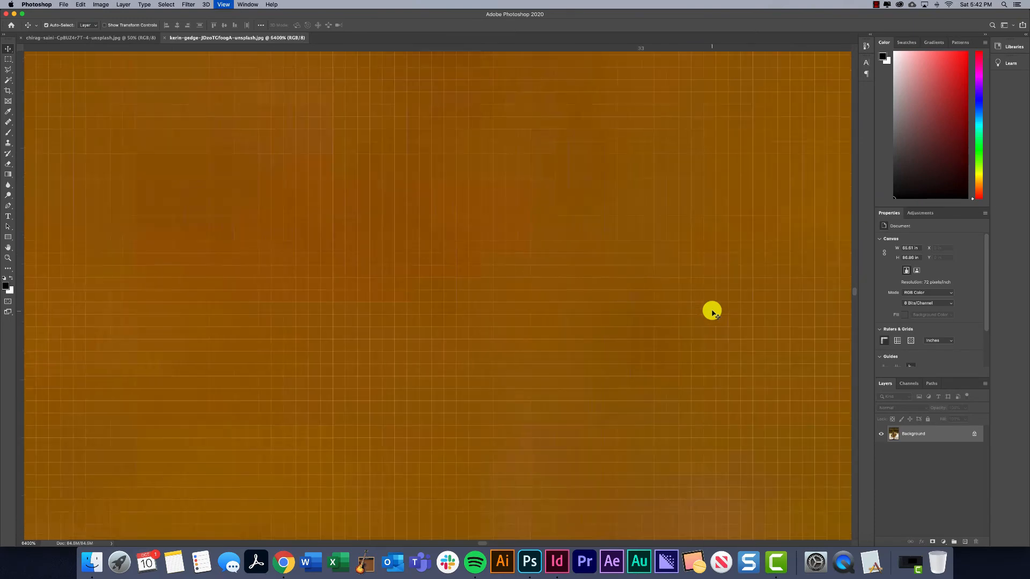
key("super+equal")
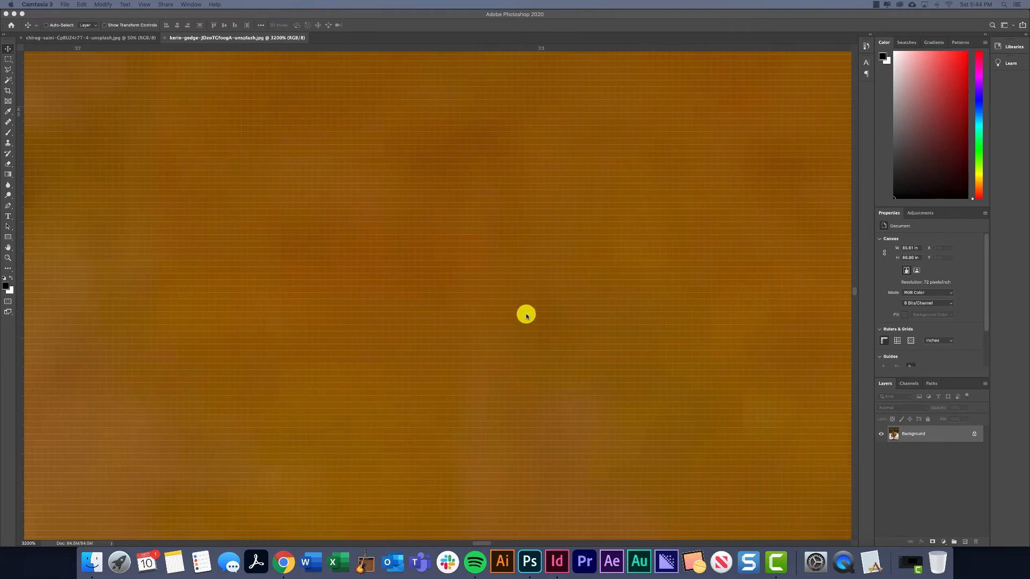
left_click(526, 317)
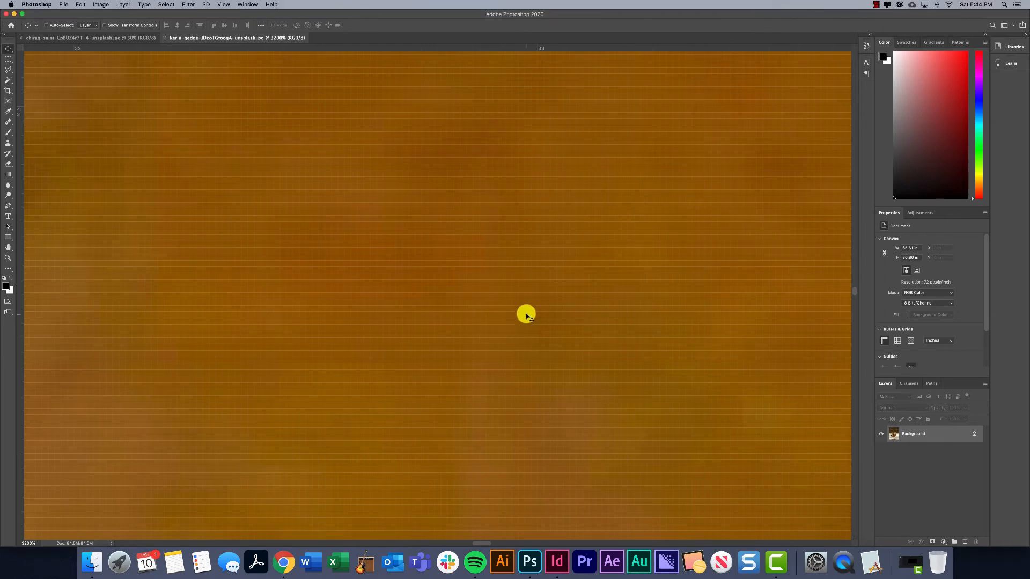
View the duckling photo at decreasing magnification, from pixel level back to the full image at 33.3%.
key("super+minus")
key("super+minus")
key("super+minus")
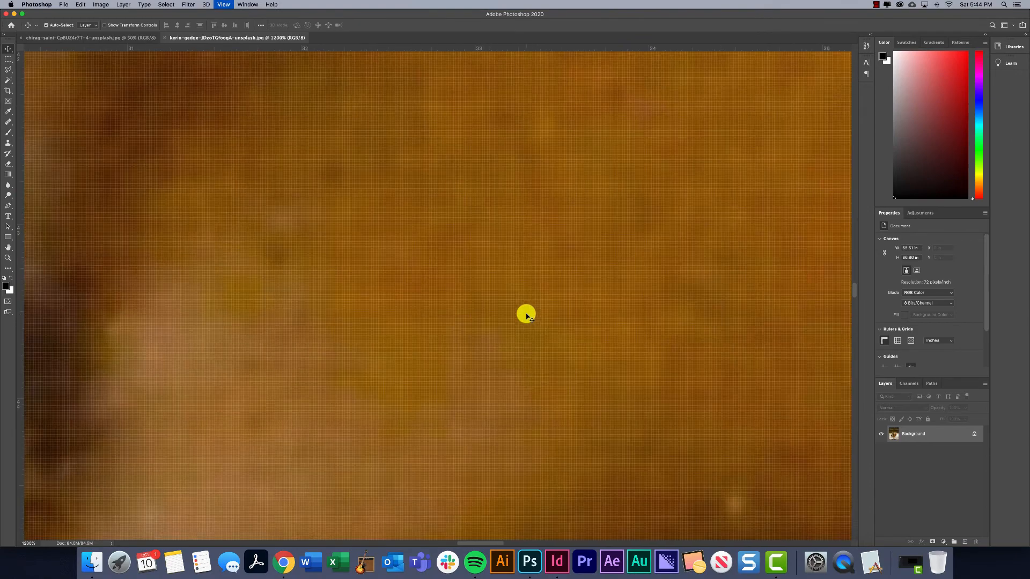
key("super+minus")
key("super+minus")
key("super+minus")
key("super+minus")
key("super+minus")
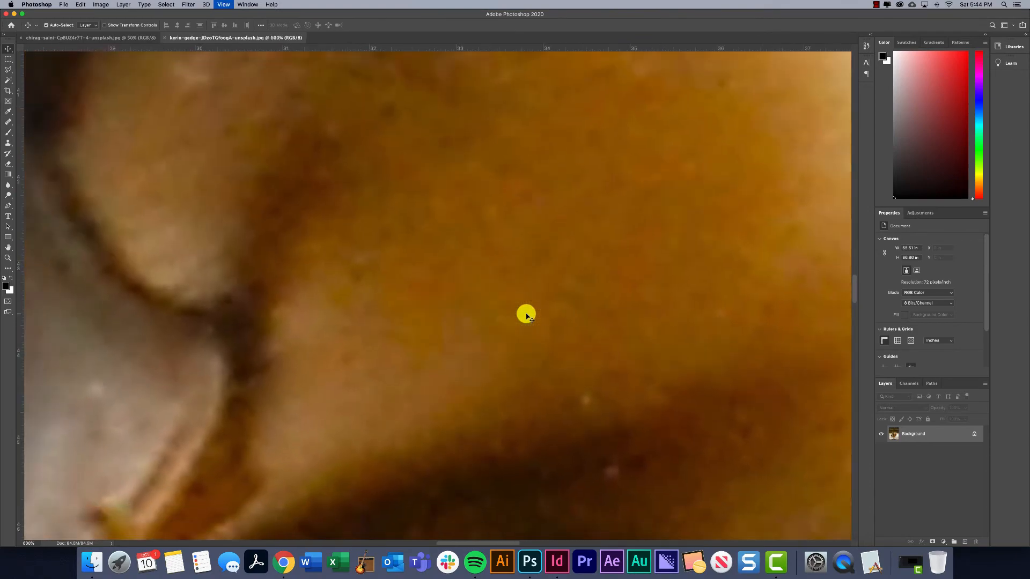
key("super+minus")
key("super+minus")
key("super+minus")
key("super+minus")
key("super+minus")
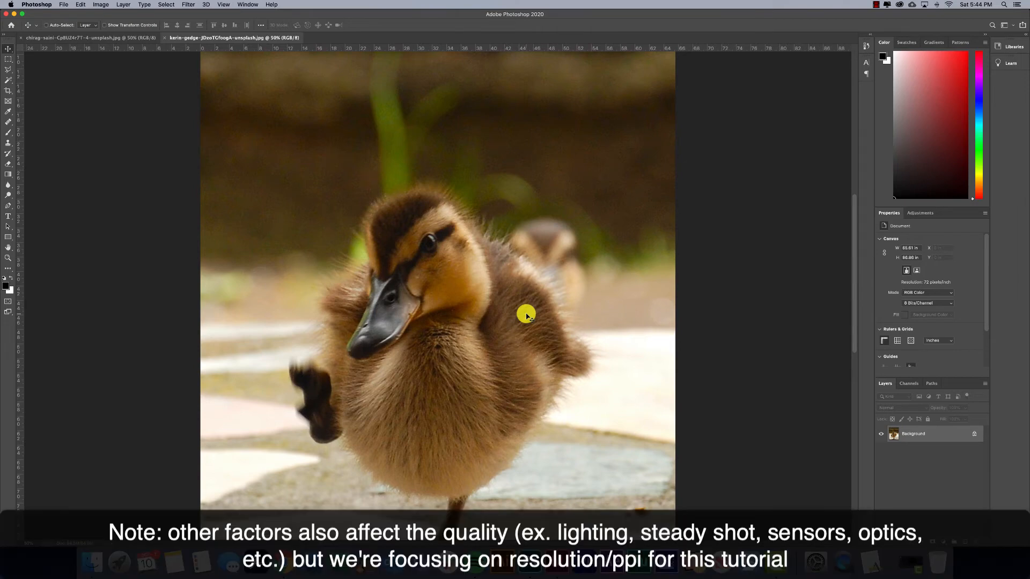
key("super+minus")
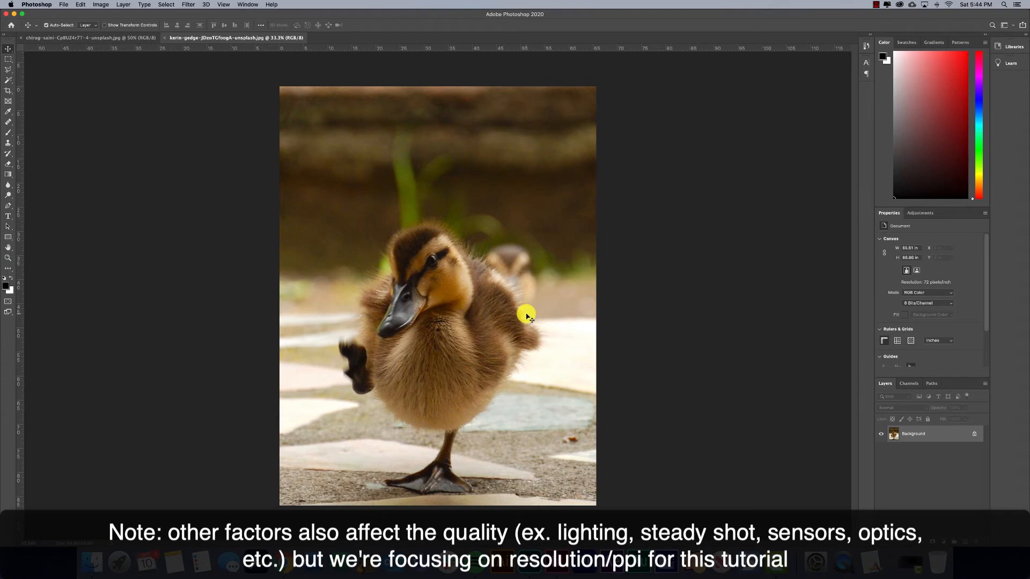
Compare the cheek's pixels at 1600% magnification with the duckling's appearance at 66.7%.
key("super+plus")
key("super+plus")
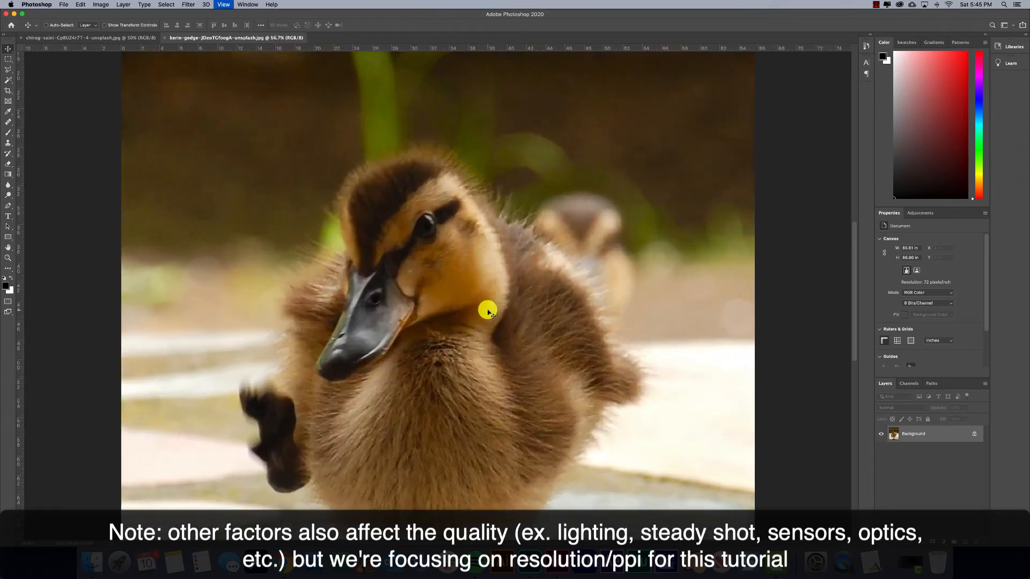
key("super+plus")
key("super+plus")
key("super+plus")
key("super+plus")
key("super+plus")
key("super+plus")
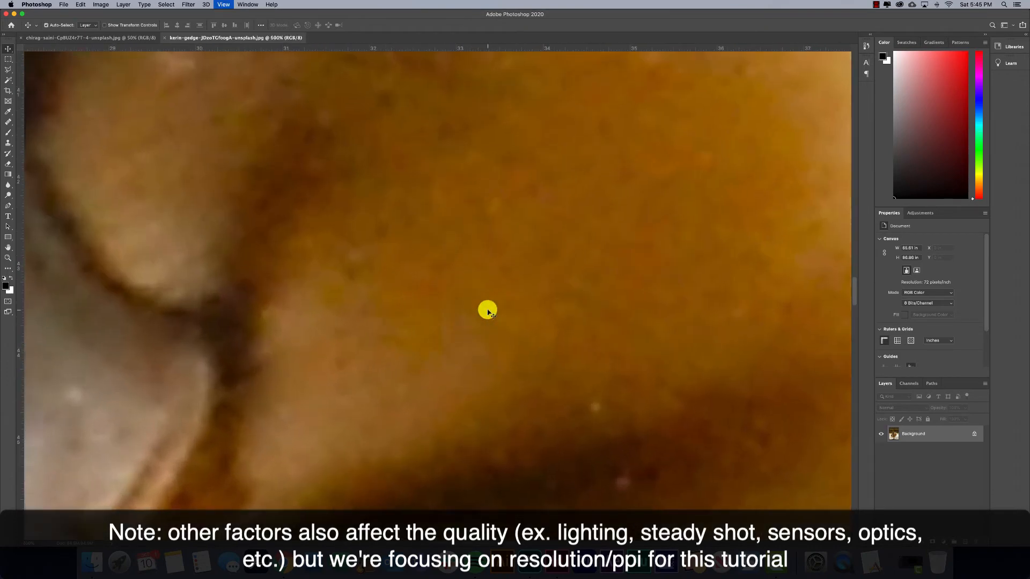
key("super+plus")
key("super+plus")
key("super+plus")
key("super+plus")
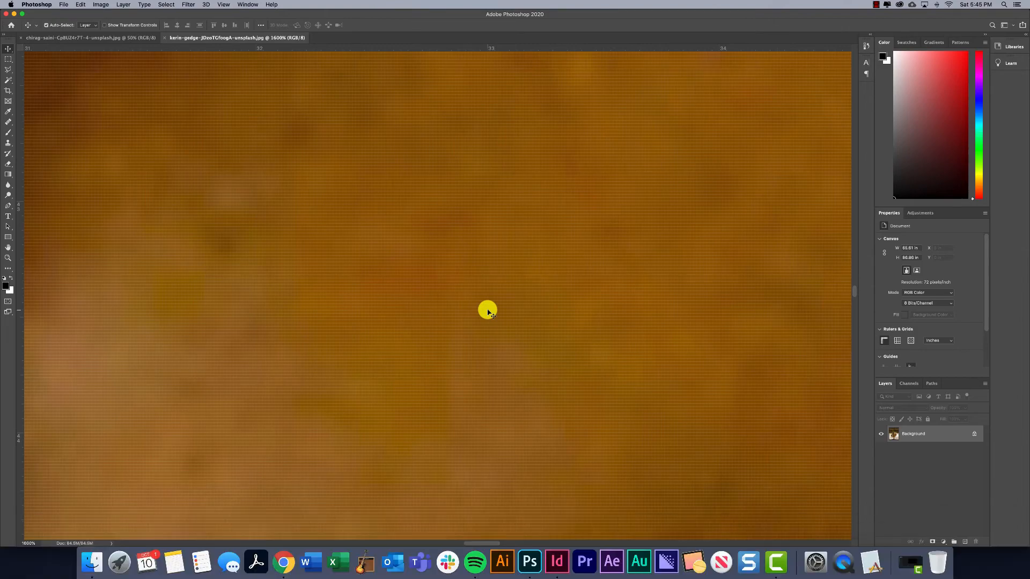
key("super+minus")
key("super+minus")
key("super+minus")
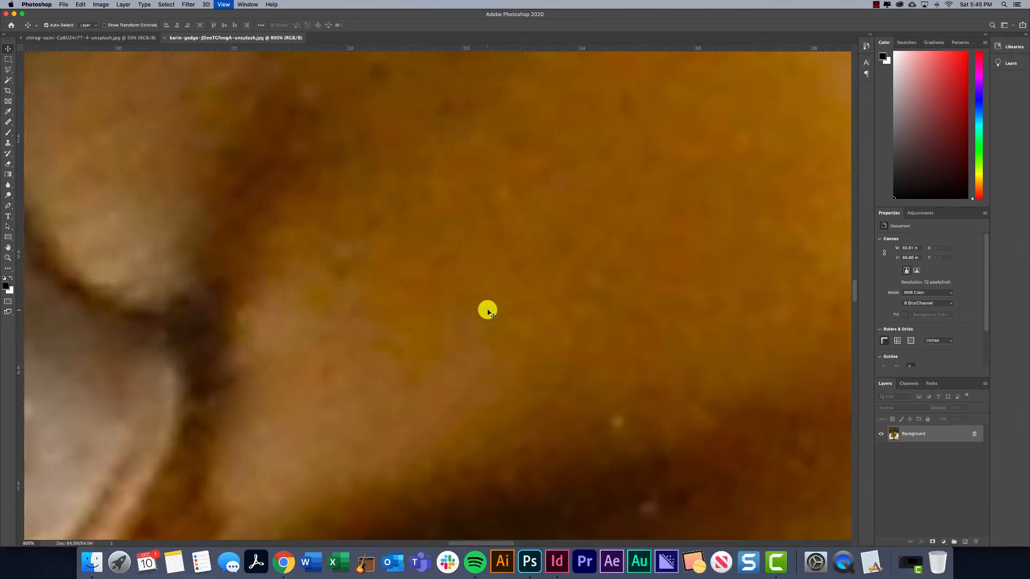
key("super+minus")
key("super+minus")
key("super+minus")
key("super+minus")
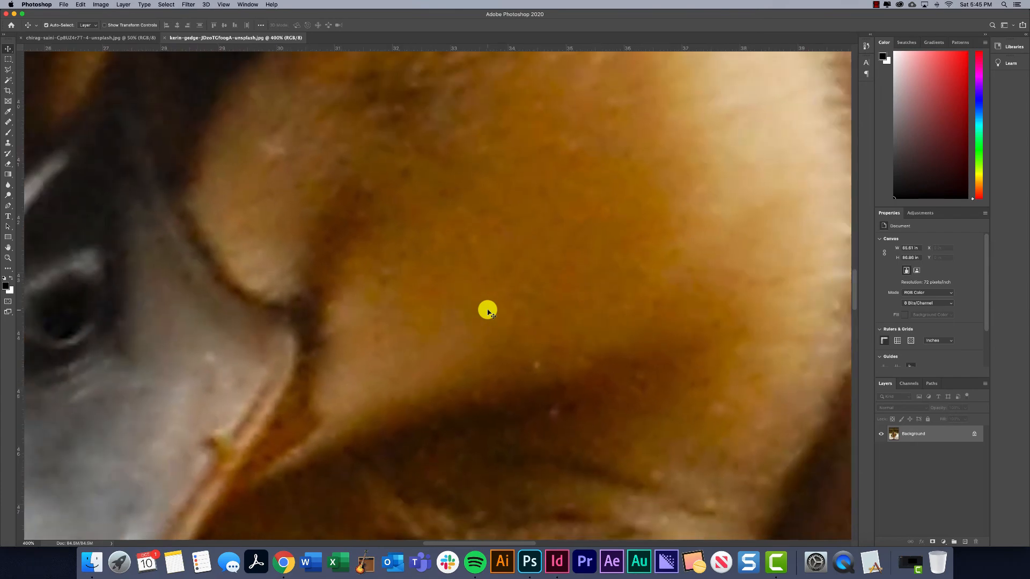
key("super+minus")
key("super+minus")
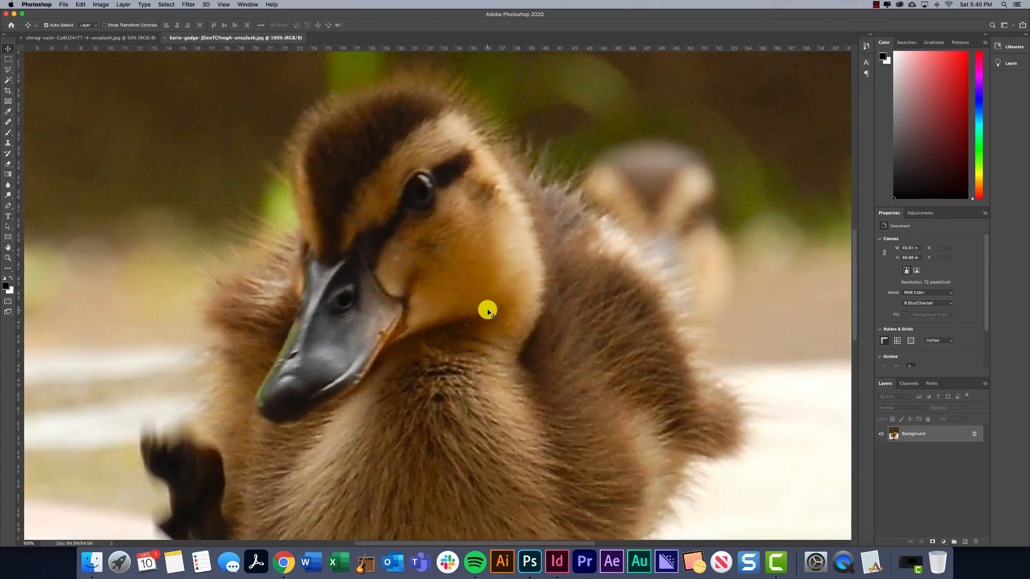
key("super+minus")
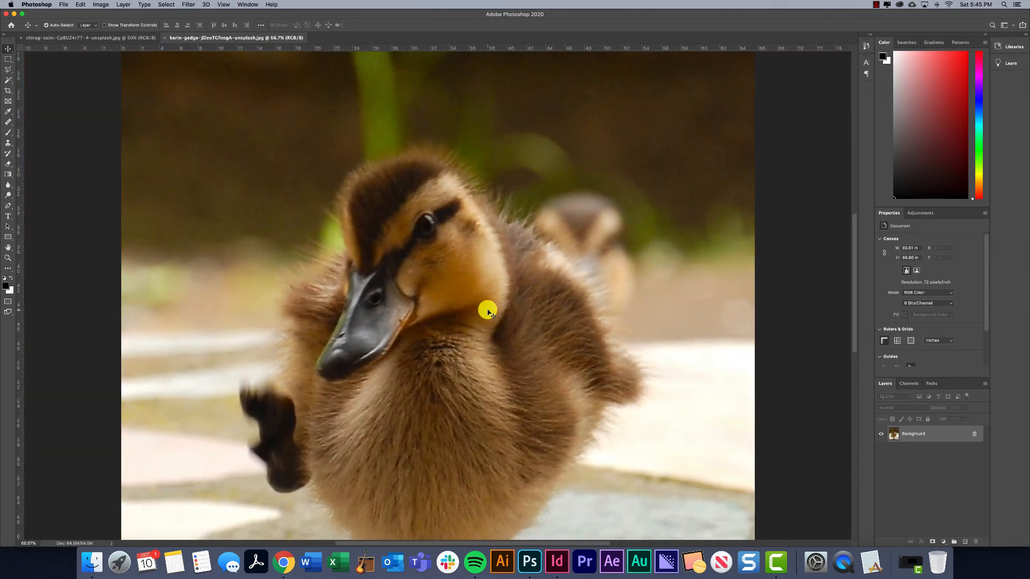
Examine the cheek's pixel grid at 3200% and compare it with the duckling photo at normal viewing size.
key("super+plus")
key("super+plus")
key("super+plus")
key("super+plus")
key("super+plus")
key("super+plus")
key("super+plus")
key("super+plus")
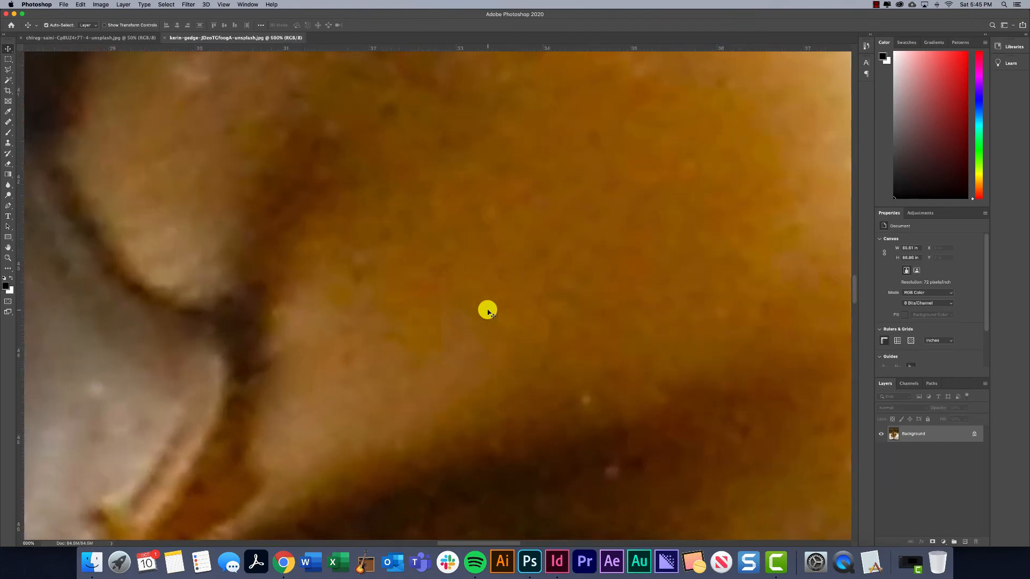
key("super+plus")
key("super+plus")
key("super+plus")
key("super+plus")
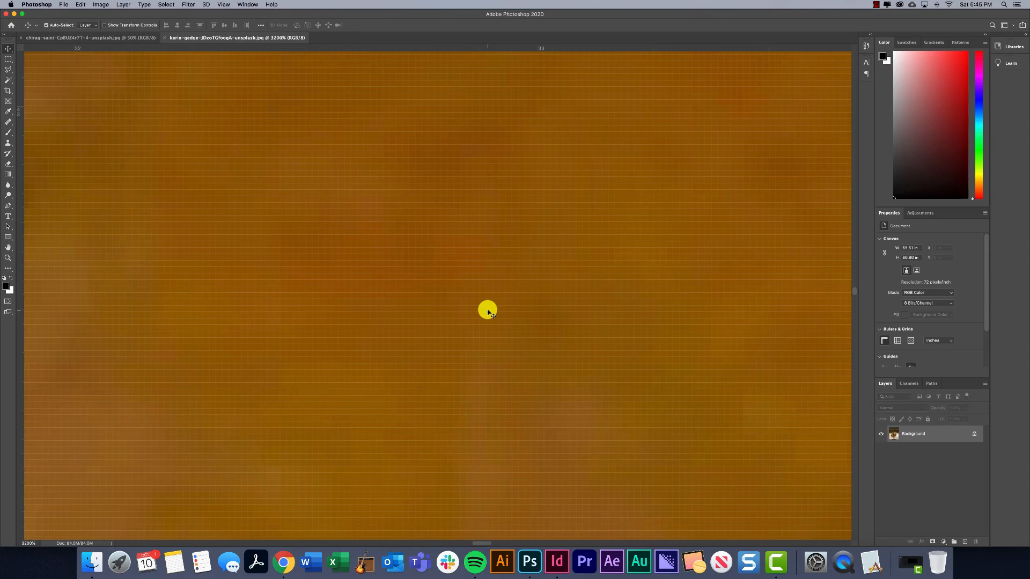
key("super+minus")
key("super+minus")
key("super+minus")
key("super+minus")
key("super+minus")
key("super+minus")
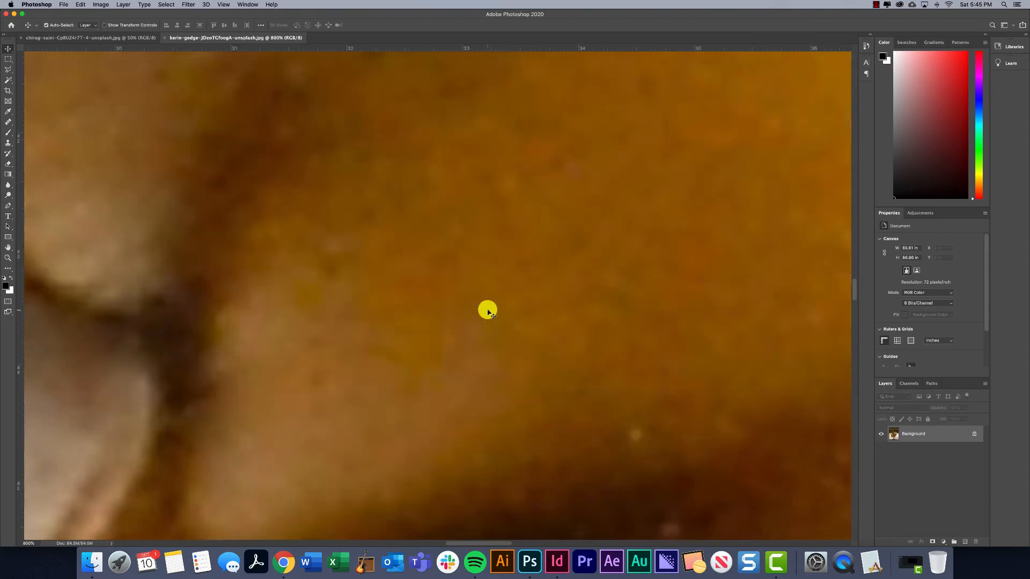
key("super+minus")
key("super+minus")
key("super+minus")
key("super+minus")
key("super+minus")
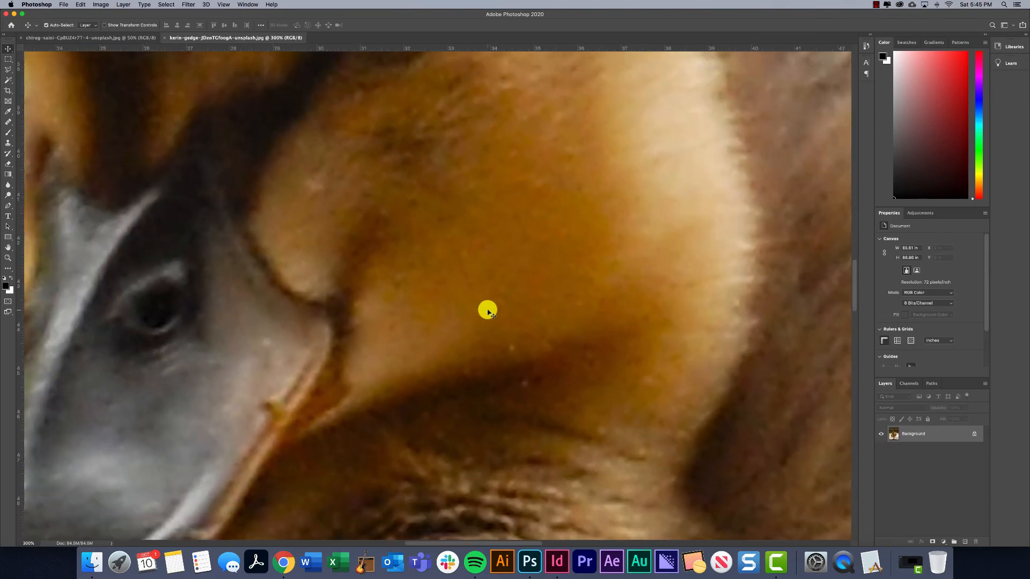
key("super+minus")
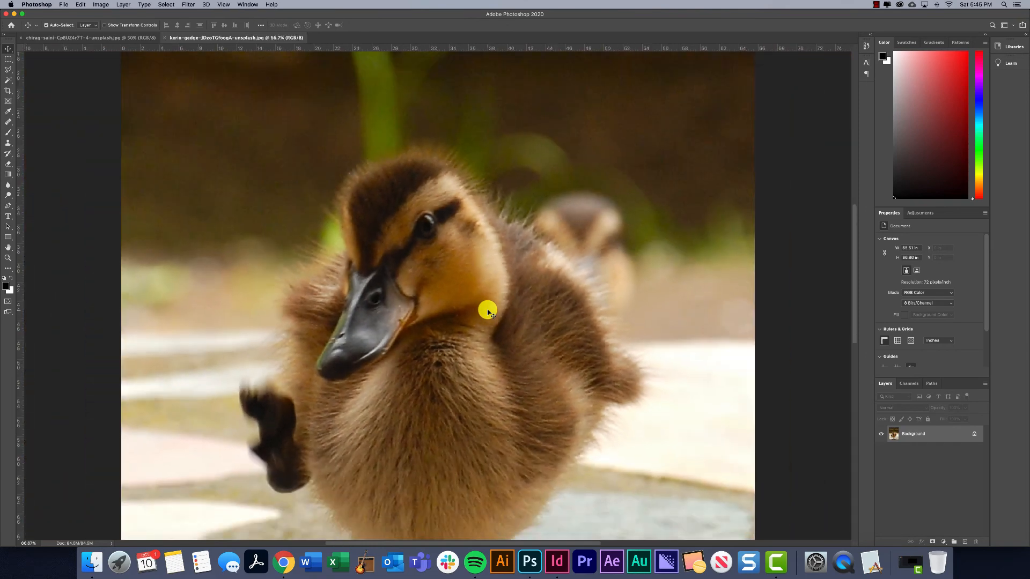
key("super+minus")
key("super+minus")
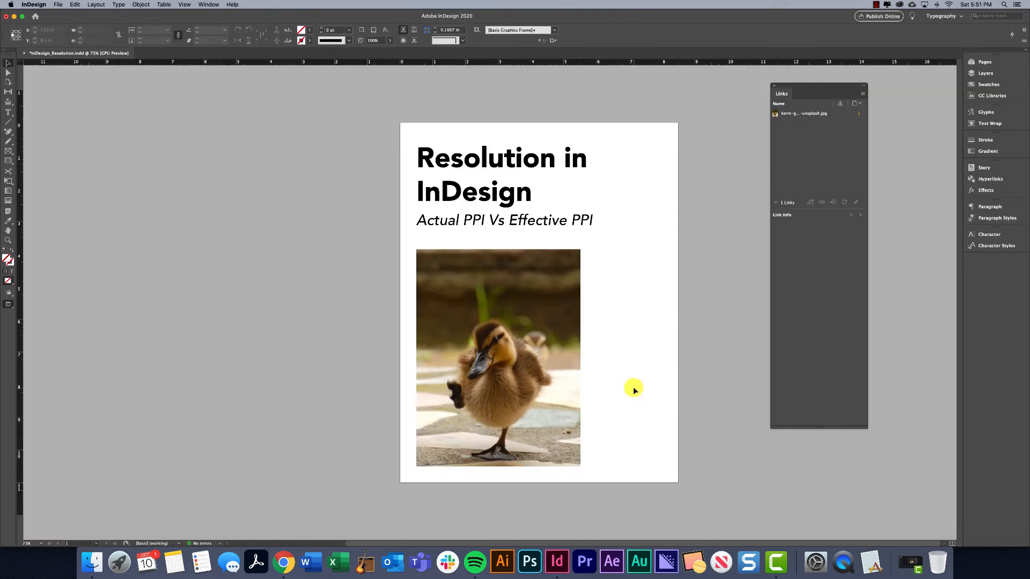
Scale the duckling image in InDesign proportionally down to about 3.64 × 4.81 in.
left_click(498, 299)
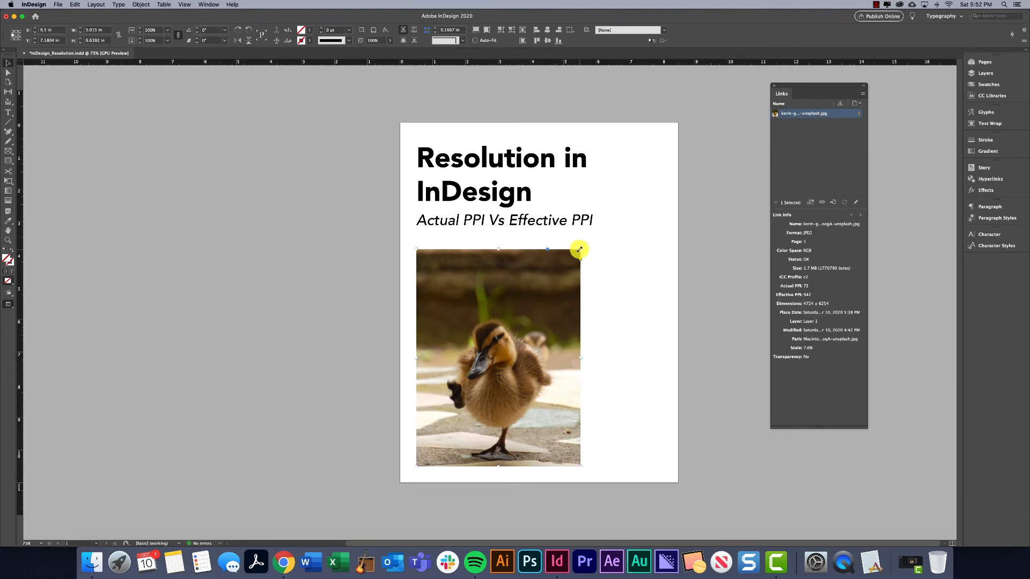
left_click_drag(579, 250, 609, 297)
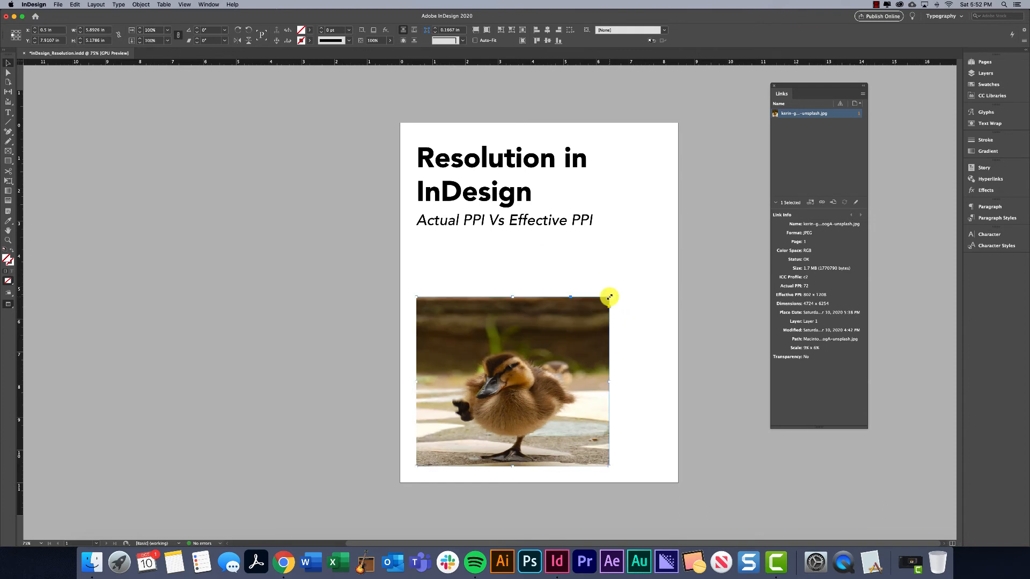
key("super+z")
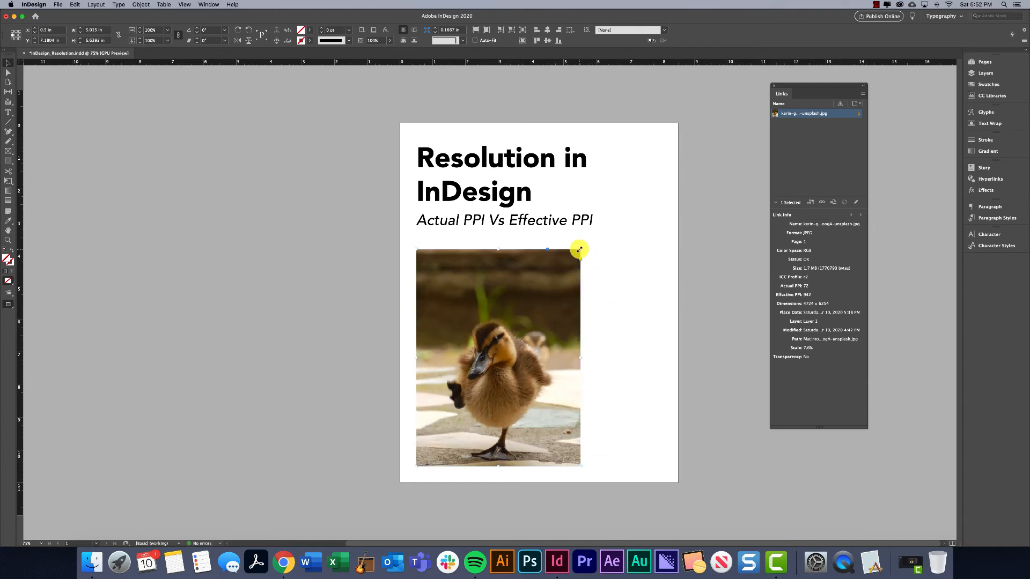
left_click_drag(580, 249, 534, 309)
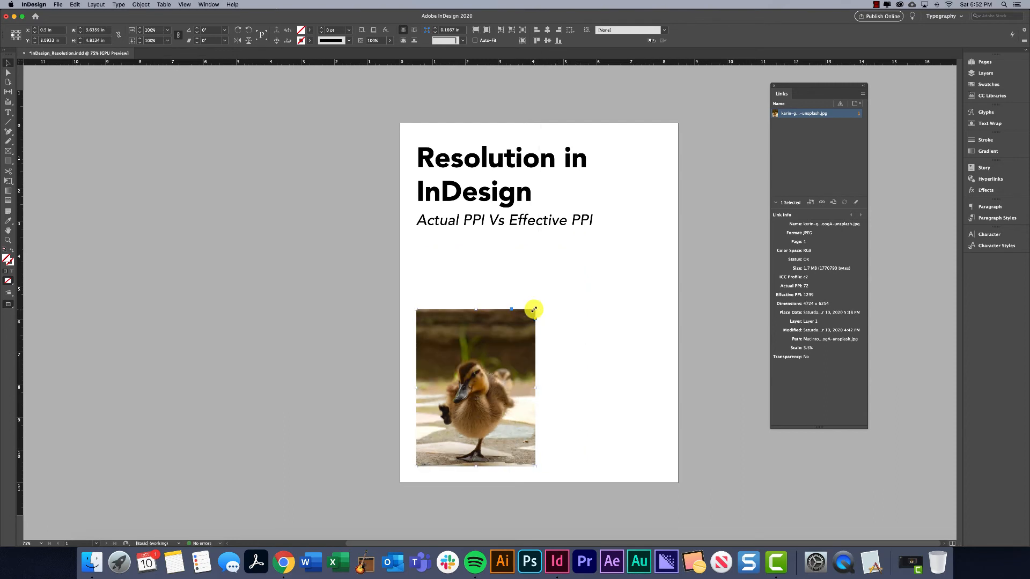
Undo the last scaling and stretch the duckling image out of proportion, to about 5.92 × 5.54 in and finally about 10.15 × 6.13 in.
key("shift+super+a")
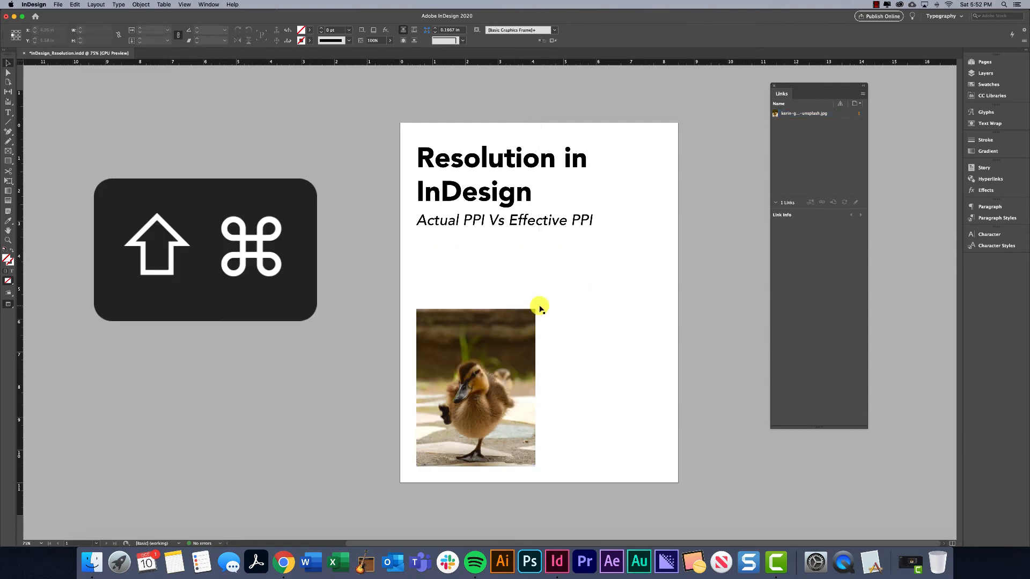
key("super+z")
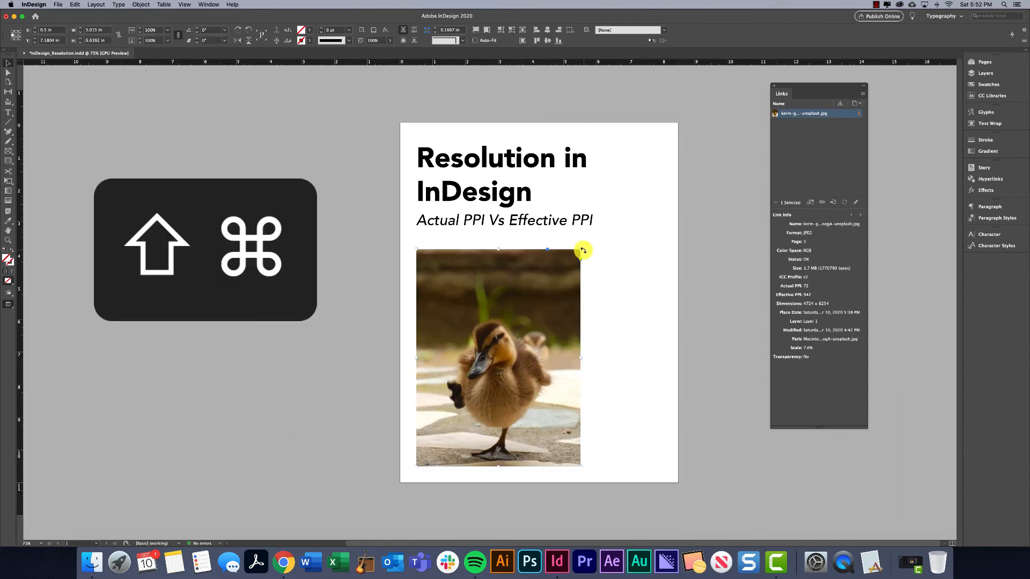
left_click_drag(580, 250, 610, 285)
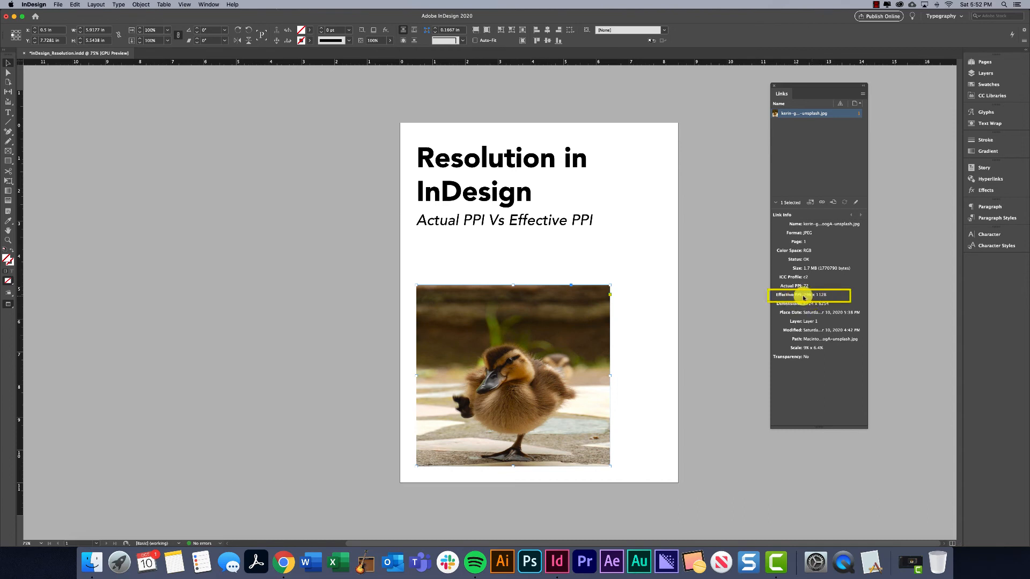
left_click_drag(610, 285, 749, 267)
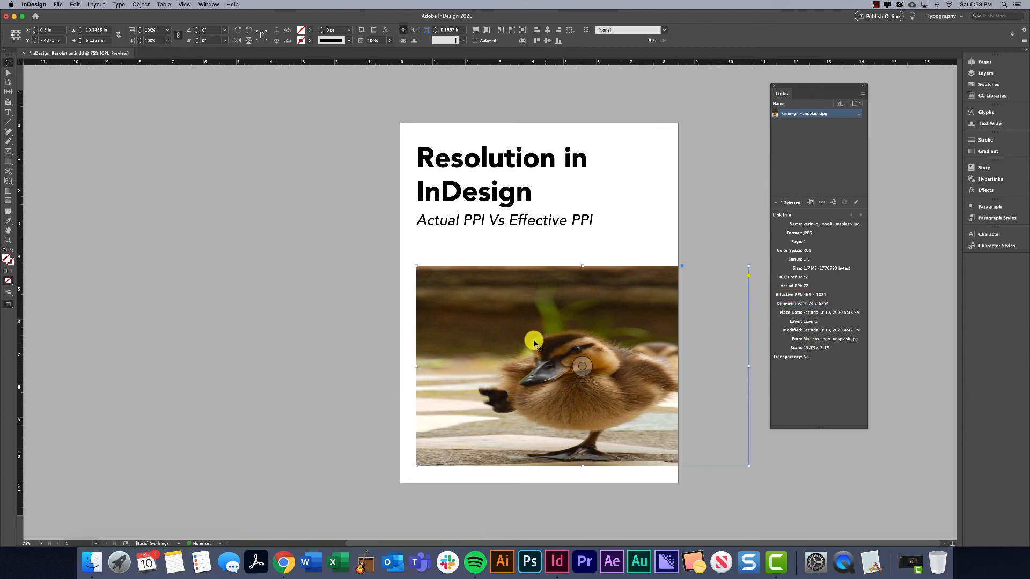
Fill the stretched frame proportionally with the photo and scale it down to about 6.01 × 3.63 in, placed higher below the subtitle.
key("alt+super+2")
left_click(766, 220)
left_click(475, 31)
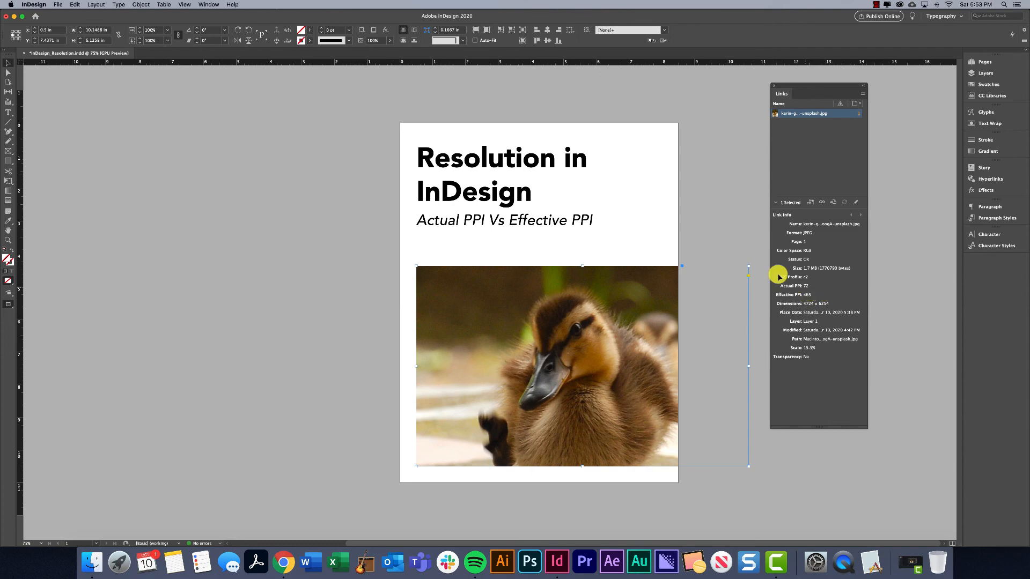
left_click_drag(748, 266, 581, 347)
left_click_drag(572, 388, 569, 311)
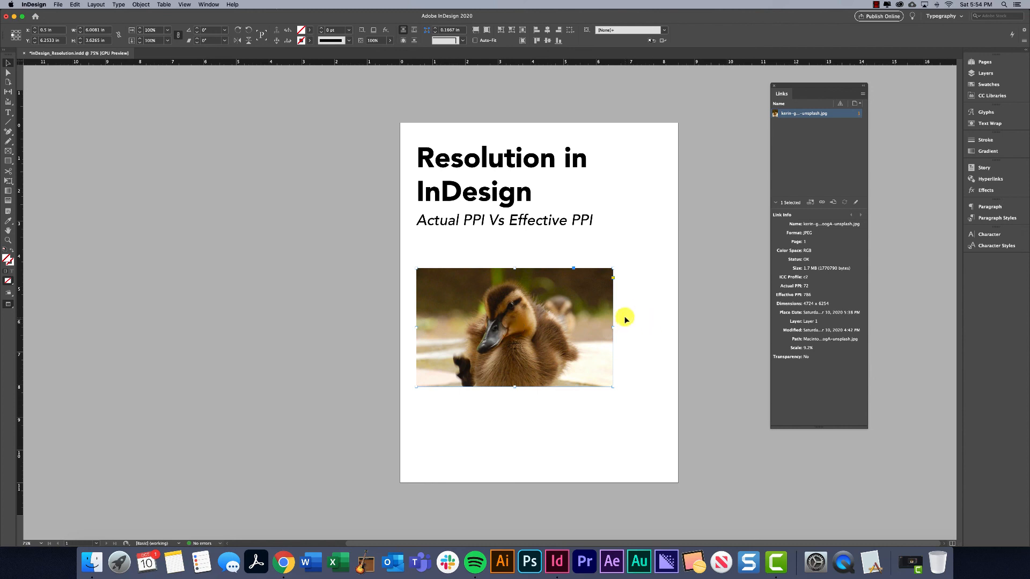
Fit the frame to the whole duckling photo and scale both proportionally down to about 4.83 × 6.39 in.
key("alt+super+c")
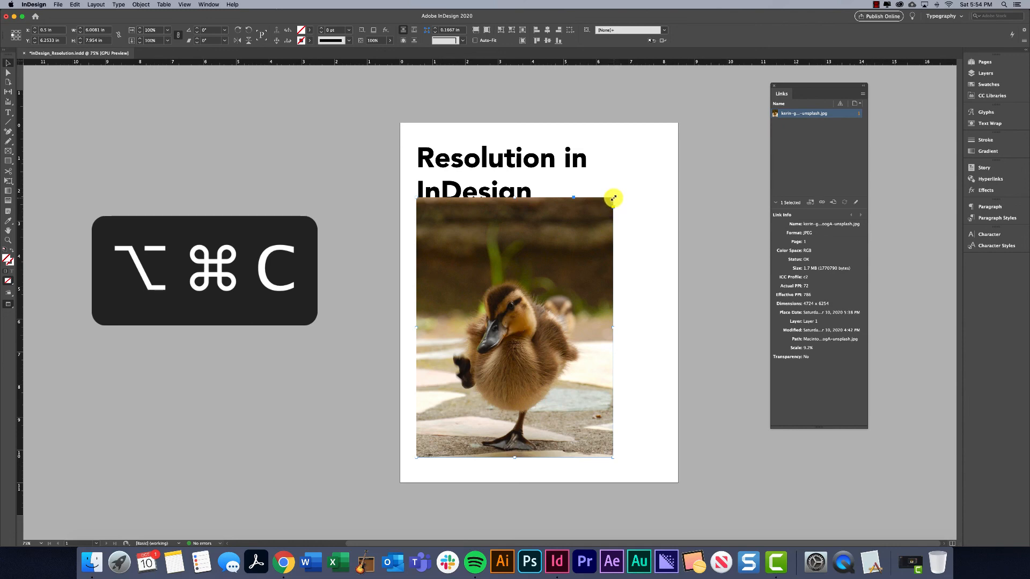
left_click_drag(613, 199, 575, 249)
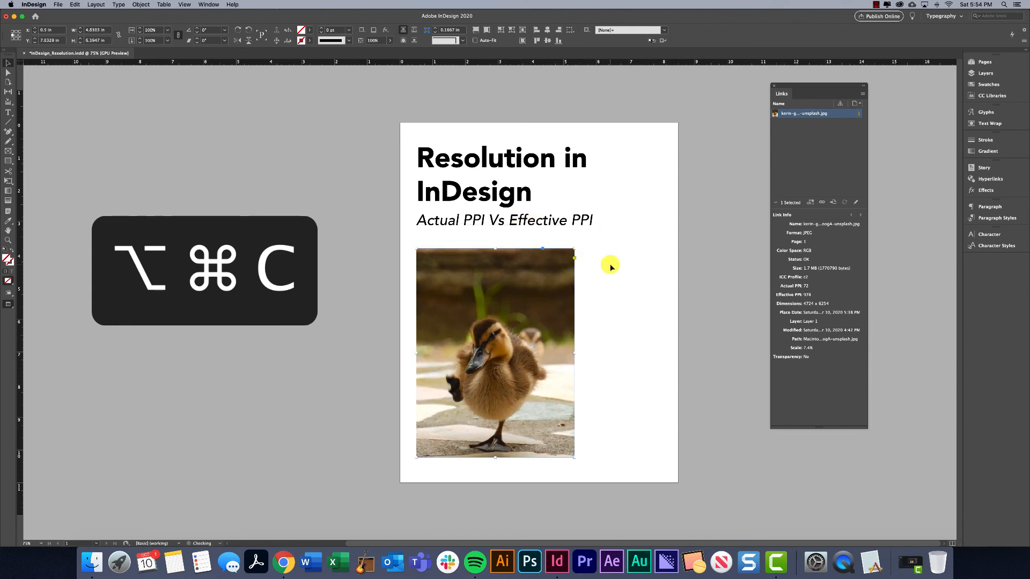
left_click(610, 266)
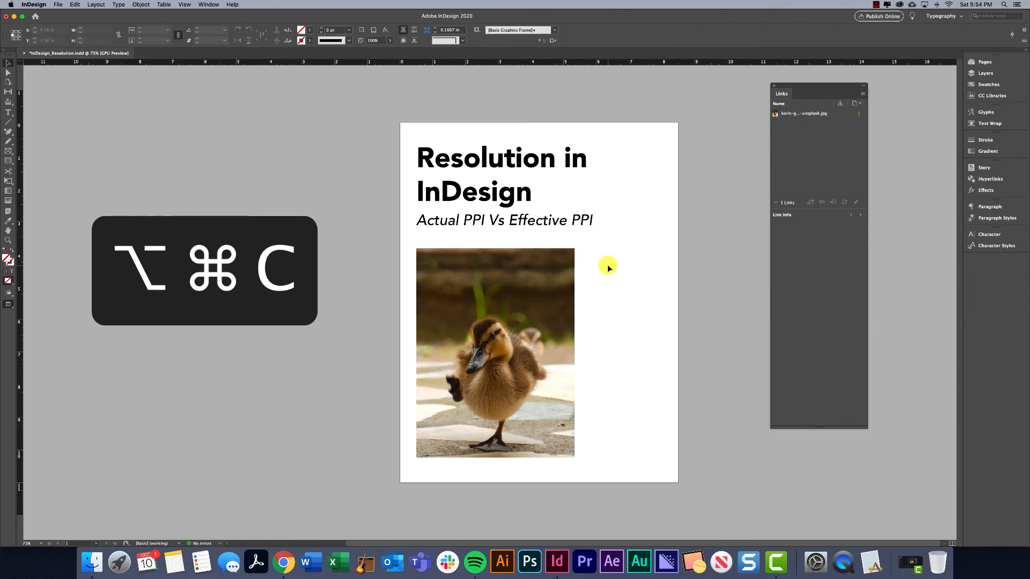
Check the effective PPI of the resized duckling image in its link information, and leave the image deselected.
left_click(570, 259)
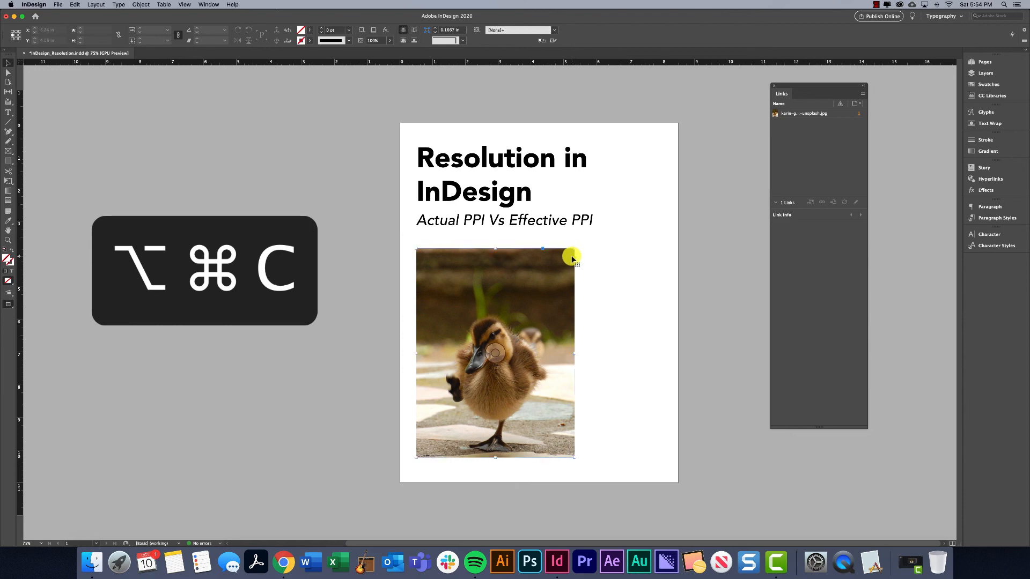
left_click(630, 245)
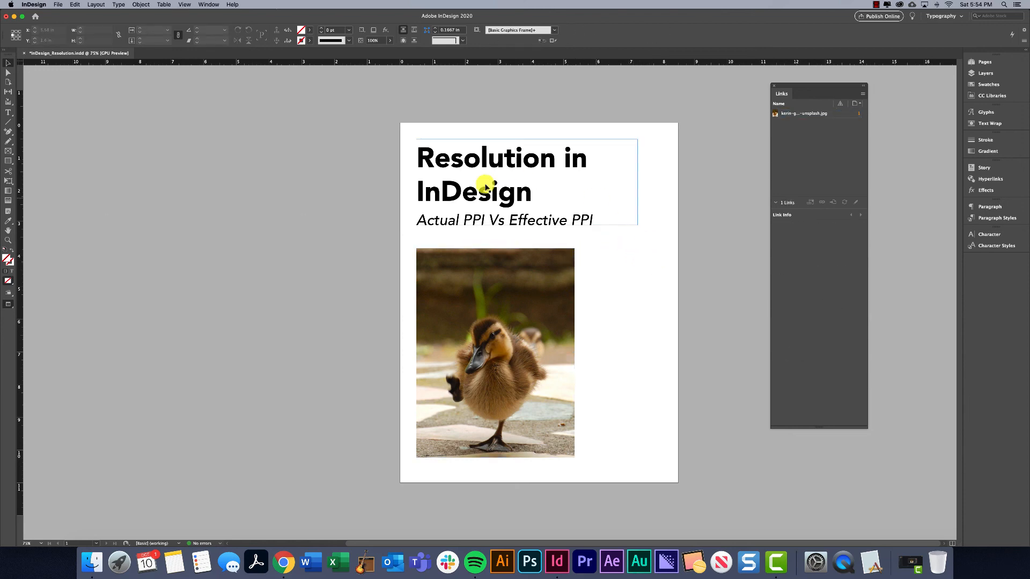
left_click(511, 299)
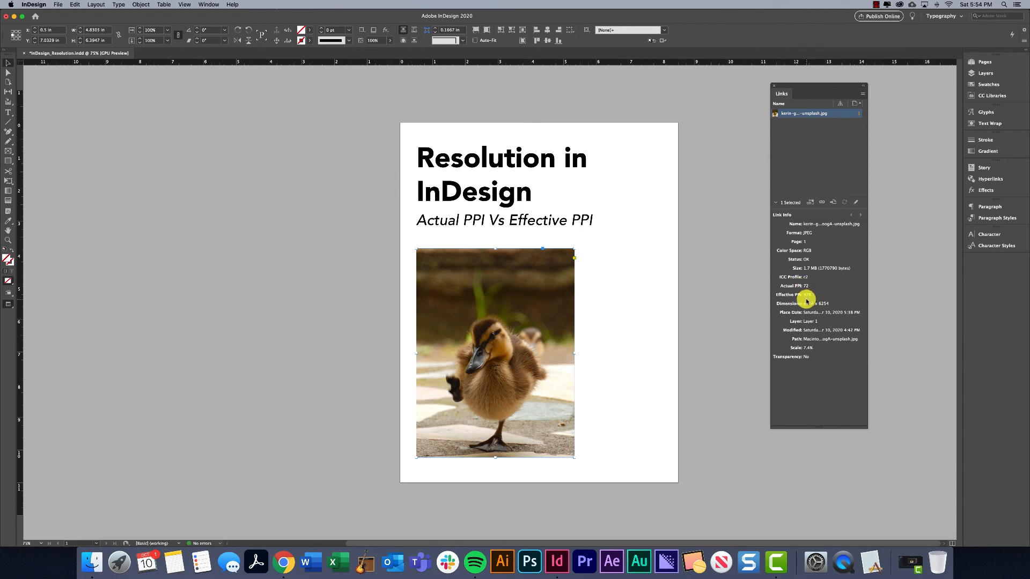
left_click(677, 238)
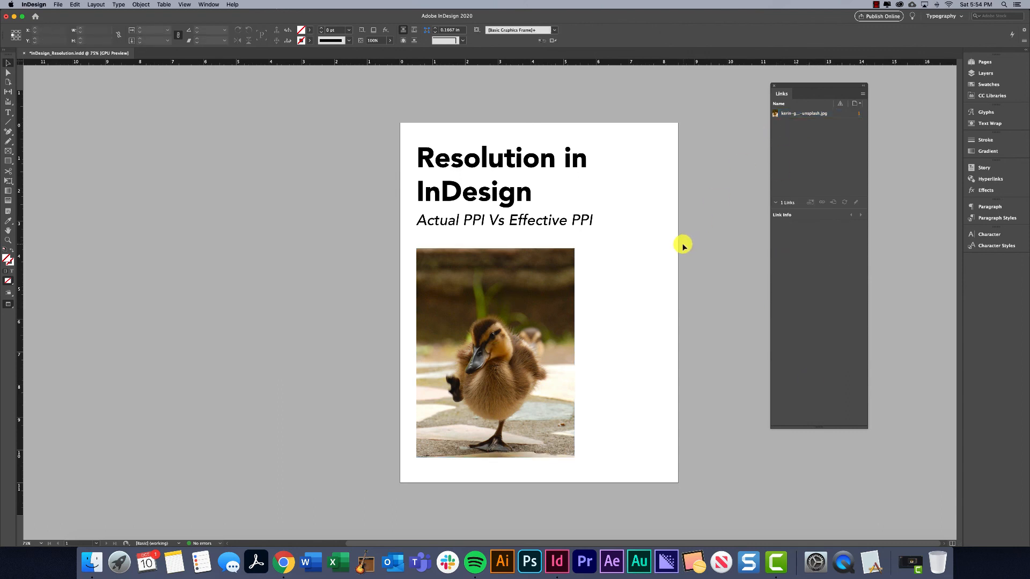